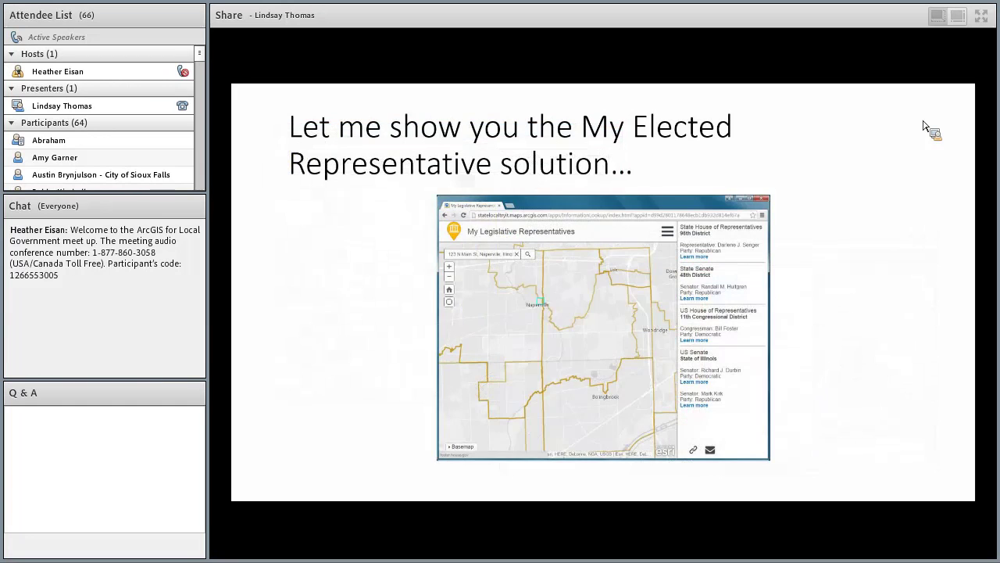
- Switch from the PowerPoint slide show to the My Local Representatives map in Chrome
{"action": "key", "text": "alt+Tab"}
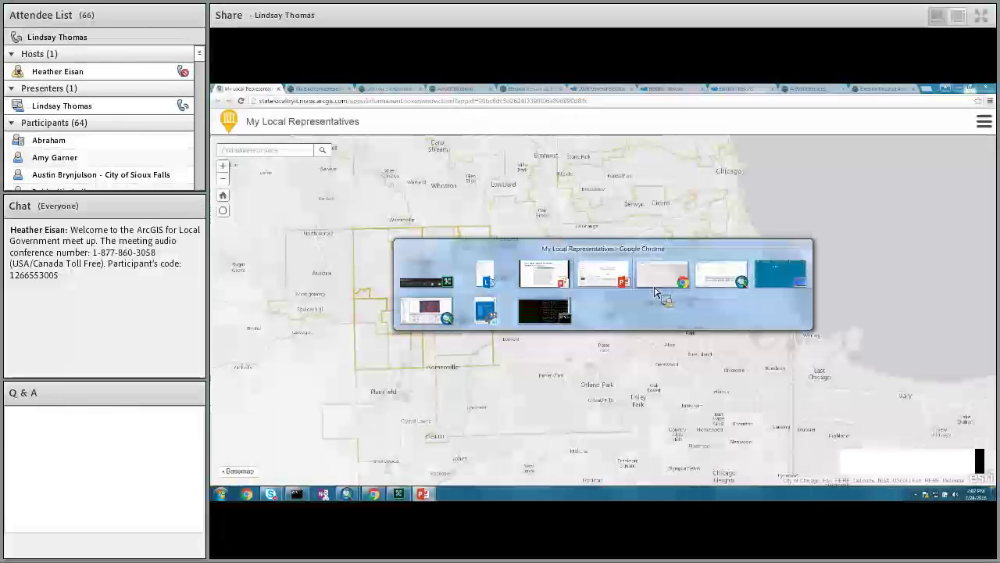
- Search the representatives map for '123 n main street naperville' to zoom to it
{"action": "left_click", "coordinate": [655, 292]}
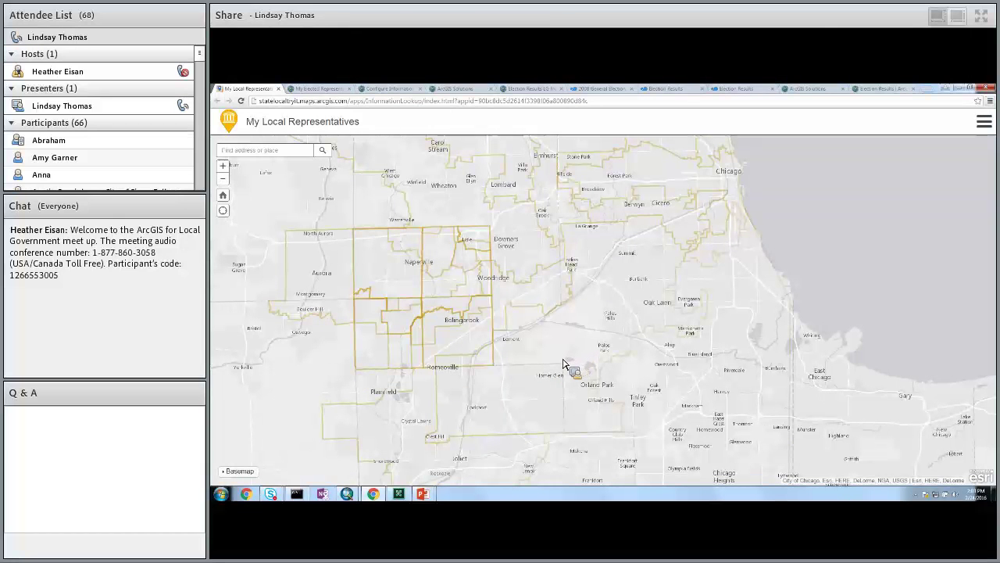
{"action": "left_click", "coordinate": [277, 150]}
{"action": "type", "text": "123"}
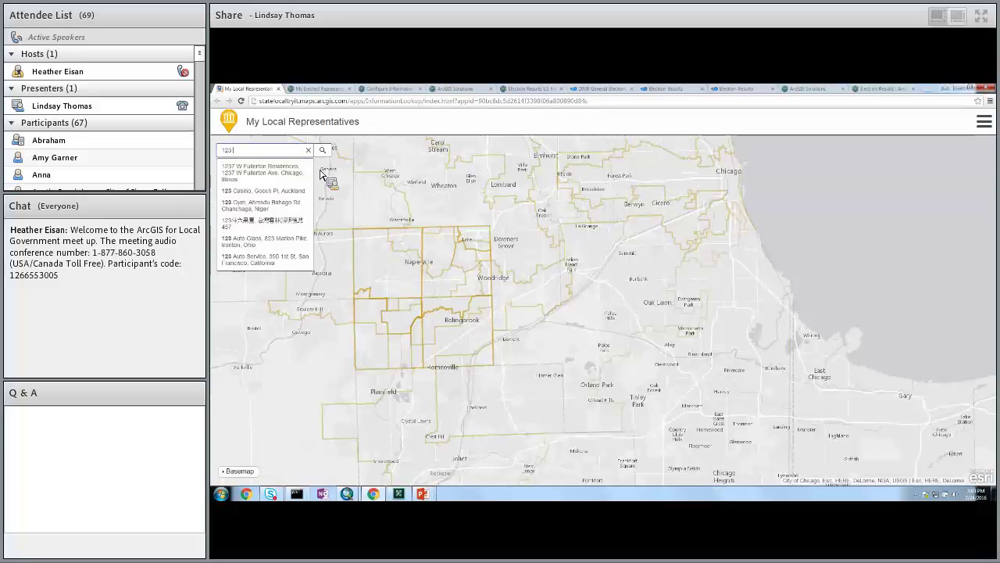
{"action": "type", "text": " n"}
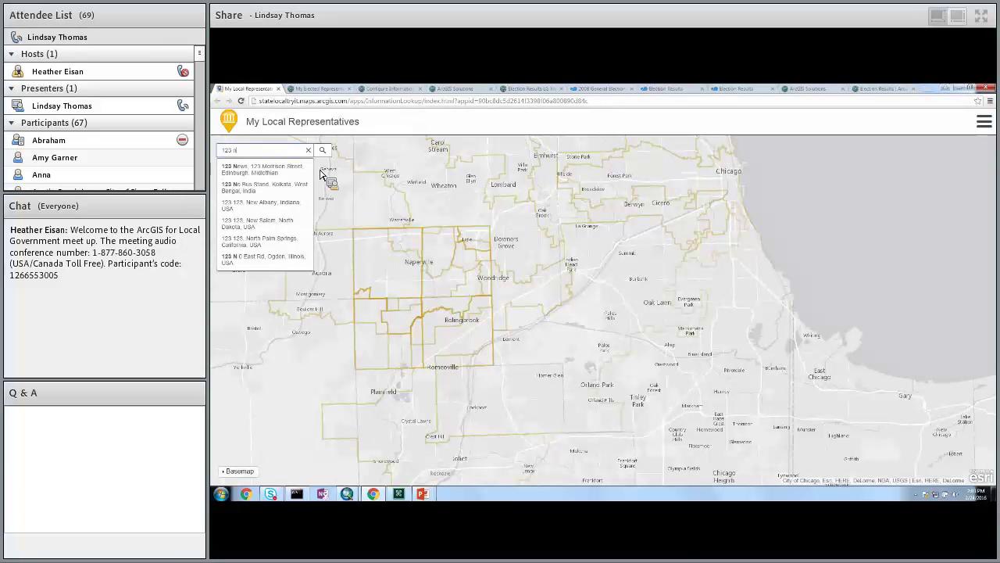
{"action": "type", "text": " main stre"}
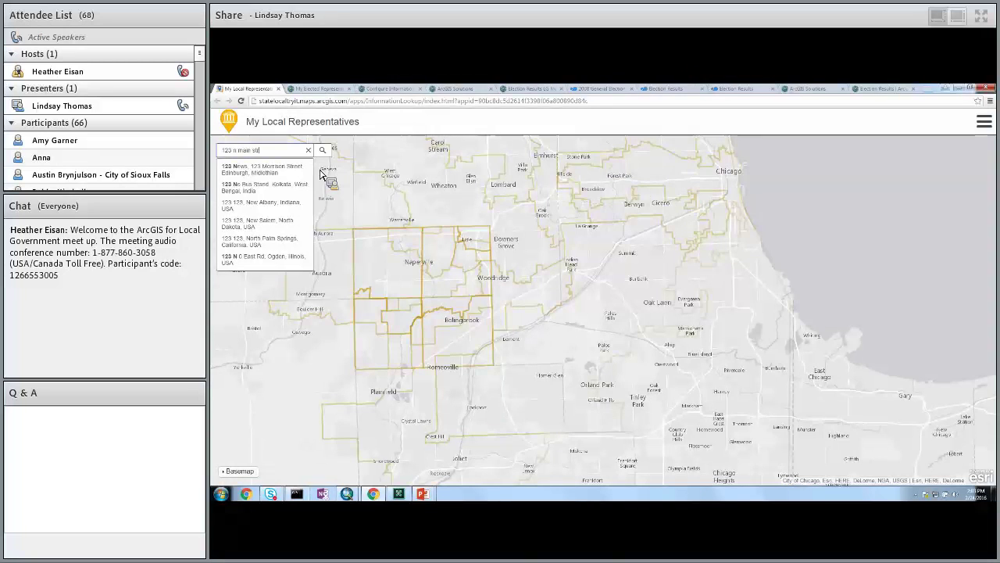
{"action": "type", "text": "et nap"}
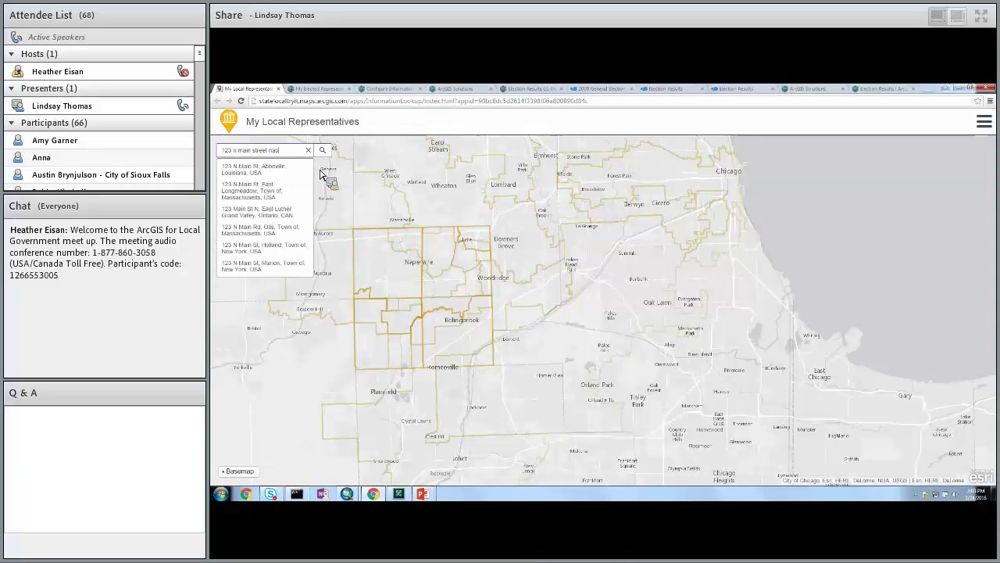
{"action": "type", "text": "erville"}
{"action": "key", "text": "Return"}
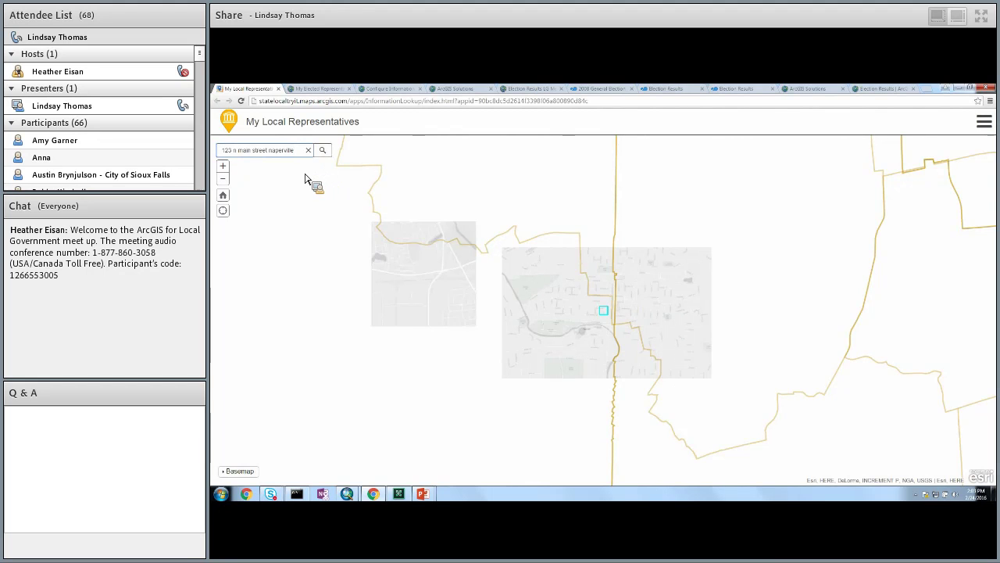
- List the address's representatives and view the Naperville City Council page in a new tab
{"action": "left_click", "coordinate": [984, 122]}
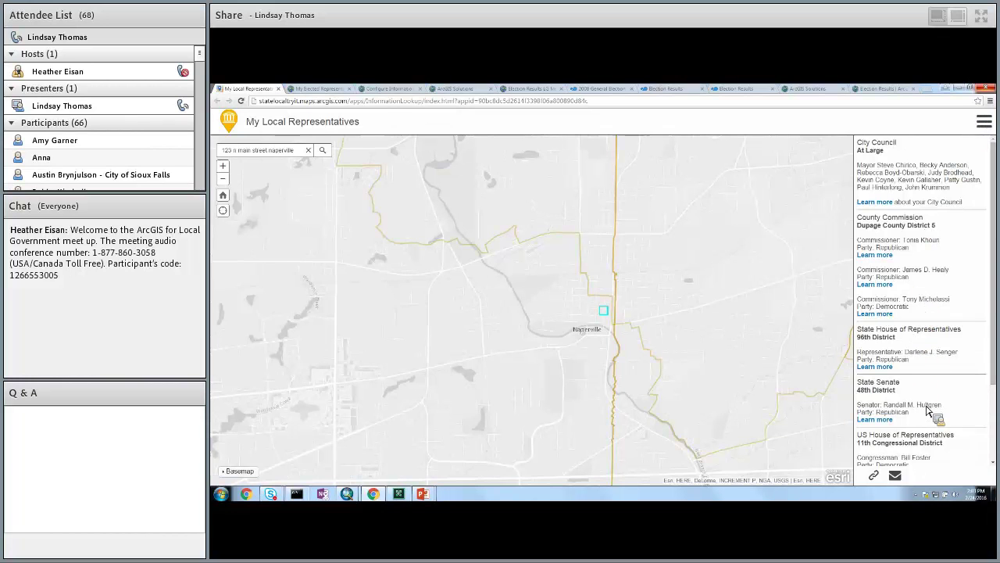
{"action": "right_click", "coordinate": [889, 205]}
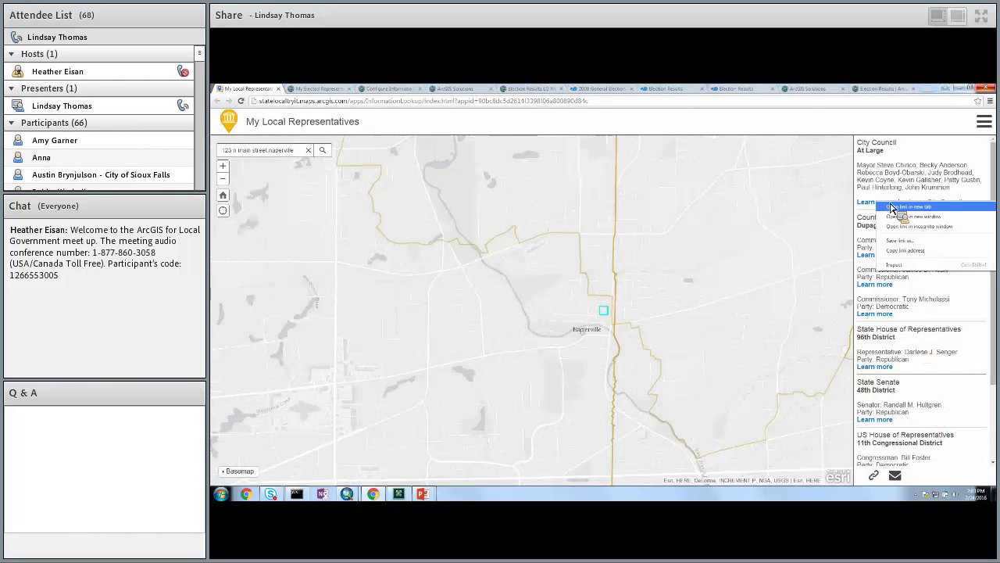
{"action": "left_click", "coordinate": [899, 211]}
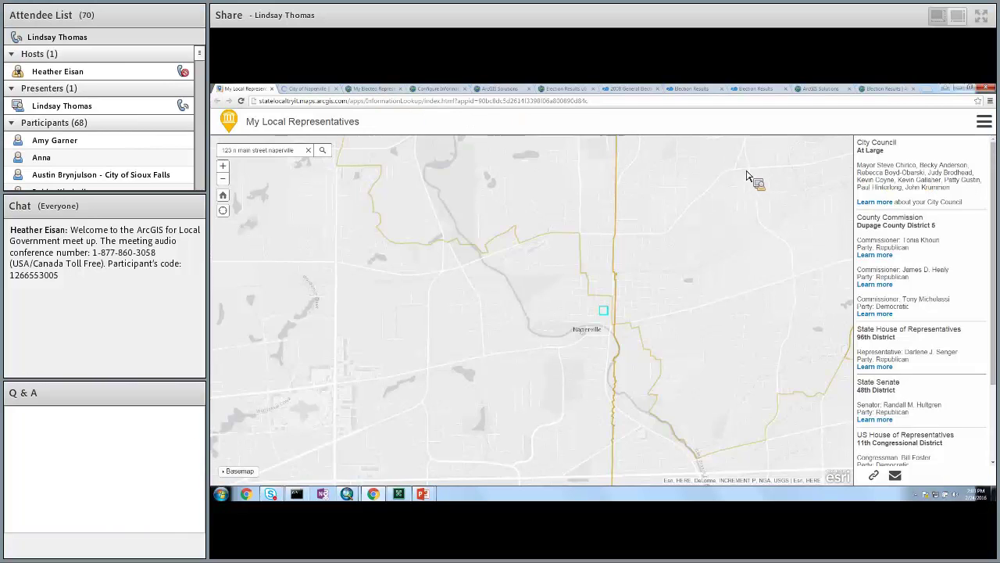
{"action": "left_click", "coordinate": [310, 91]}
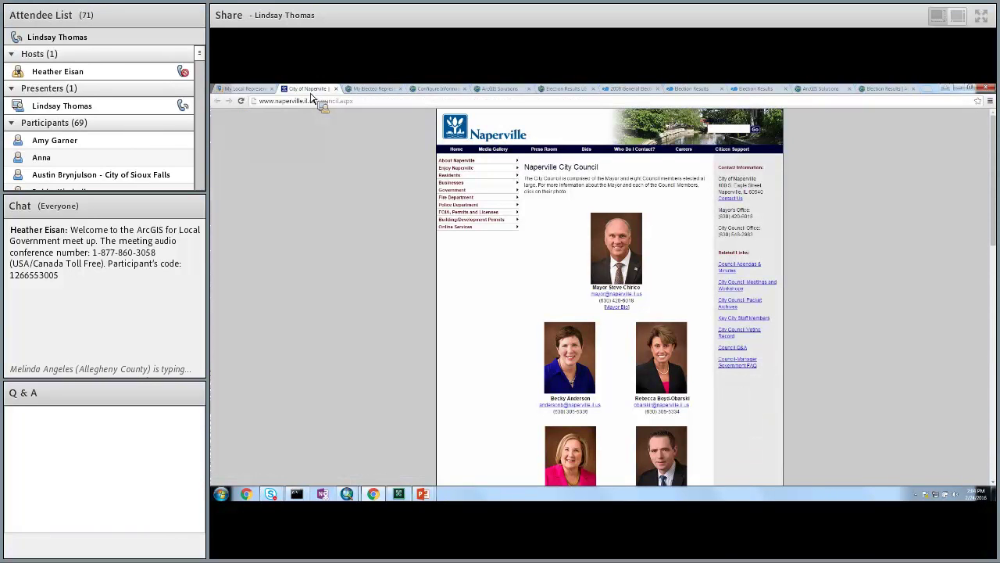
- Return to the My Local Representatives tab, then switch back to the PowerPoint slide show
{"action": "left_click", "coordinate": [257, 90]}
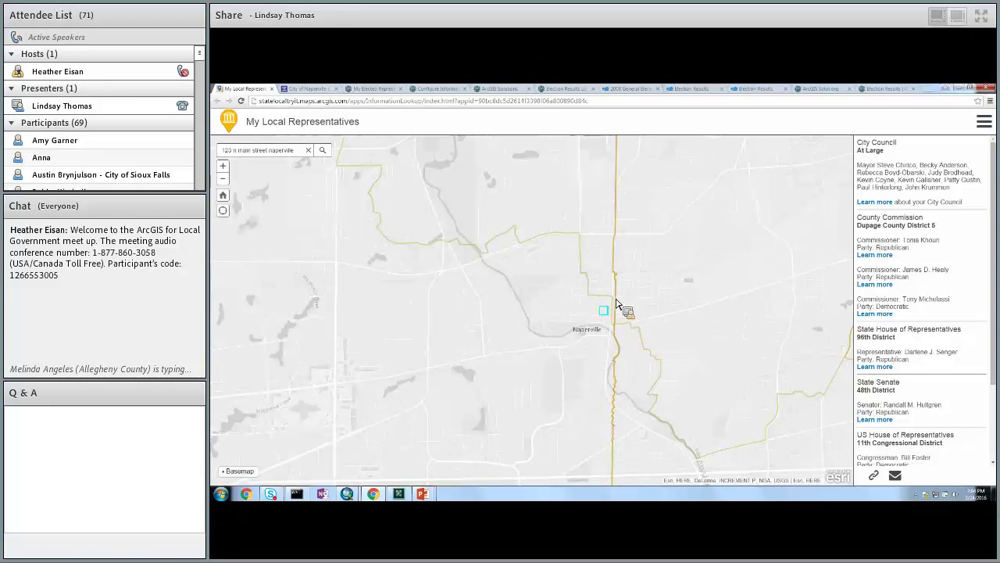
{"action": "key", "text": "alt+Tab"}
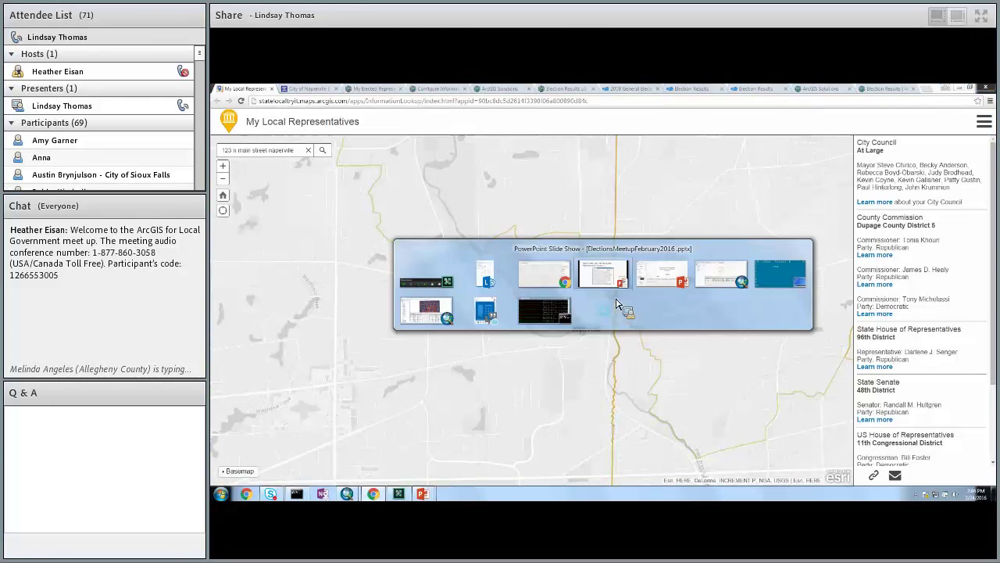
{"action": "mouse_move", "coordinate": [664, 283]}
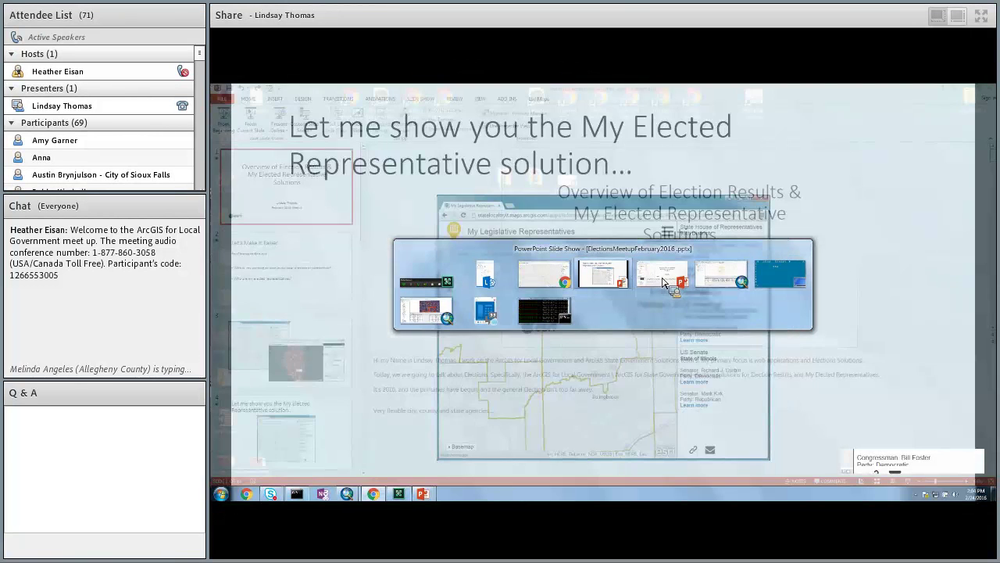
{"action": "left_click", "coordinate": [545, 274]}
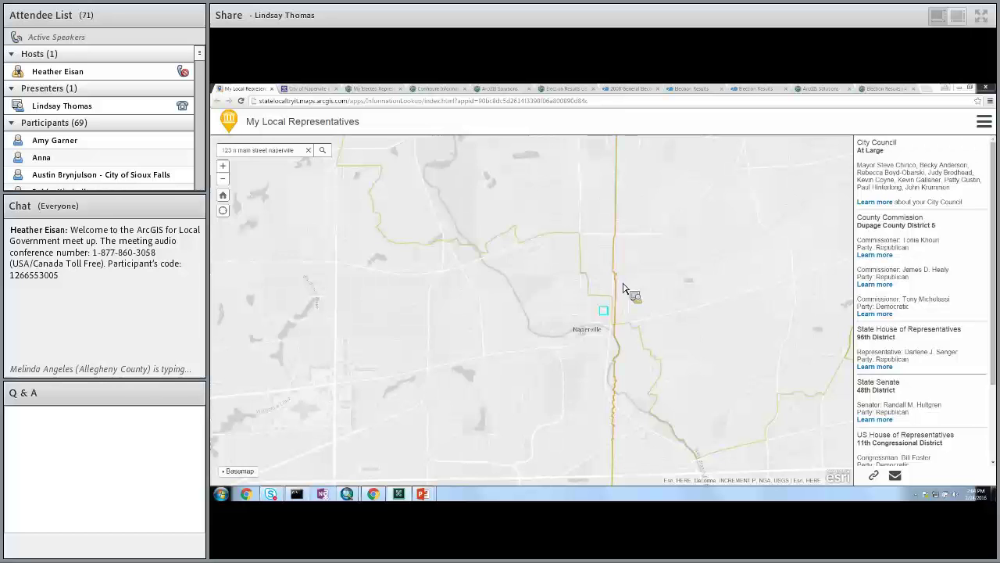
{"action": "key", "text": "alt+Tab"}
{"action": "left_click", "coordinate": [625, 308]}
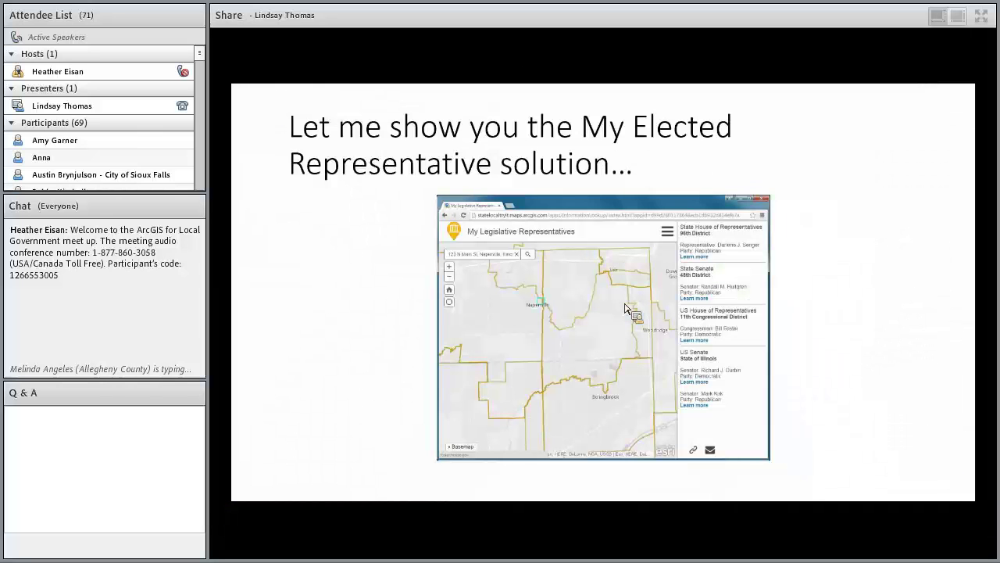
- Advance to the My Elected Representatives slide listing the solution's three components
{"action": "left_click", "coordinate": [626, 309]}
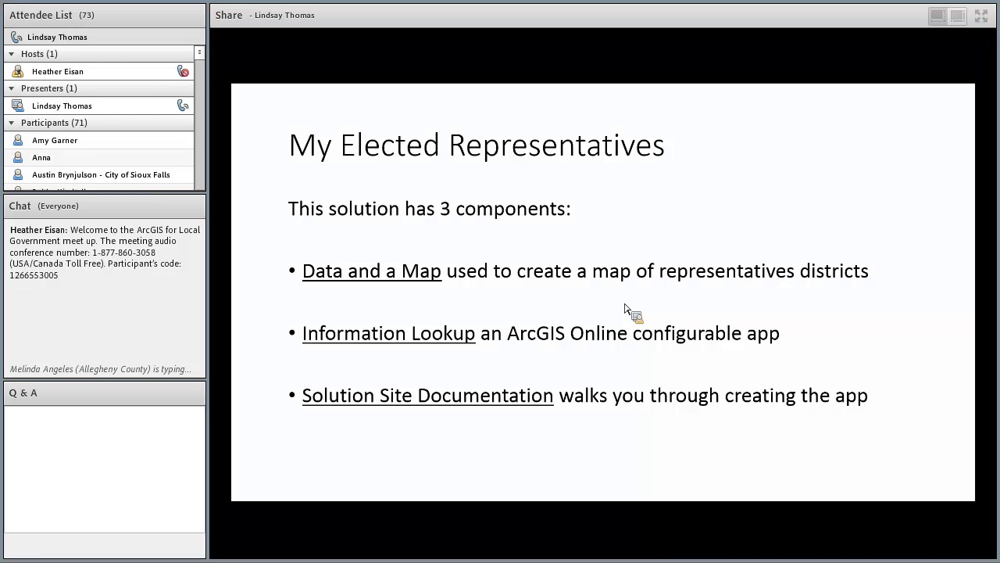
{"action": "key", "text": "alt+Tab"}
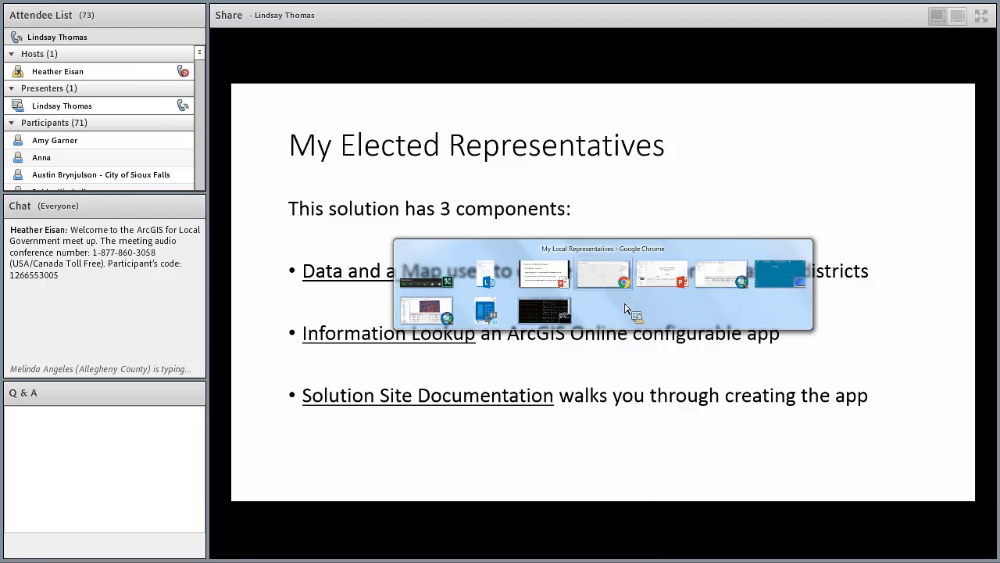
- In ArcMap, highlight the County Commissioners Representative Name to Party columns, then close MyElectedRepresentatives.mxd
{"action": "key", "text": "alt+Tab"}
{"action": "key", "text": "alt+Tab"}
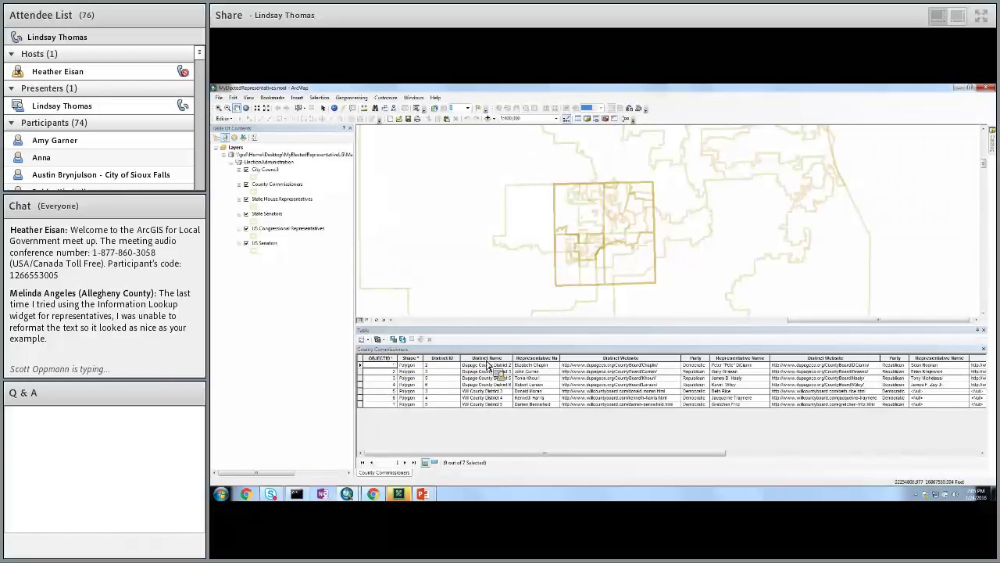
{"action": "left_click", "coordinate": [530, 359]}
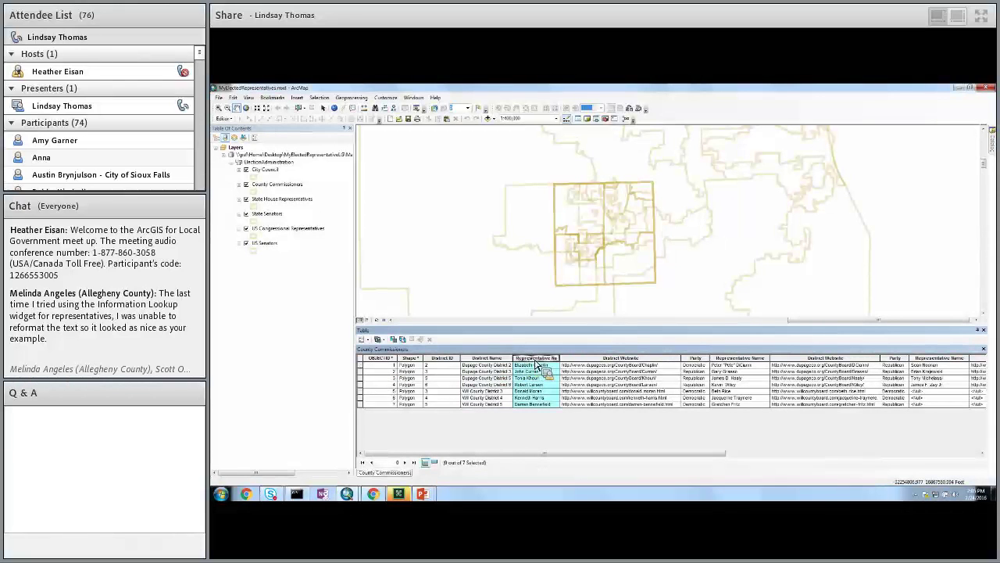
{"action": "left_click", "coordinate": [615, 359]}
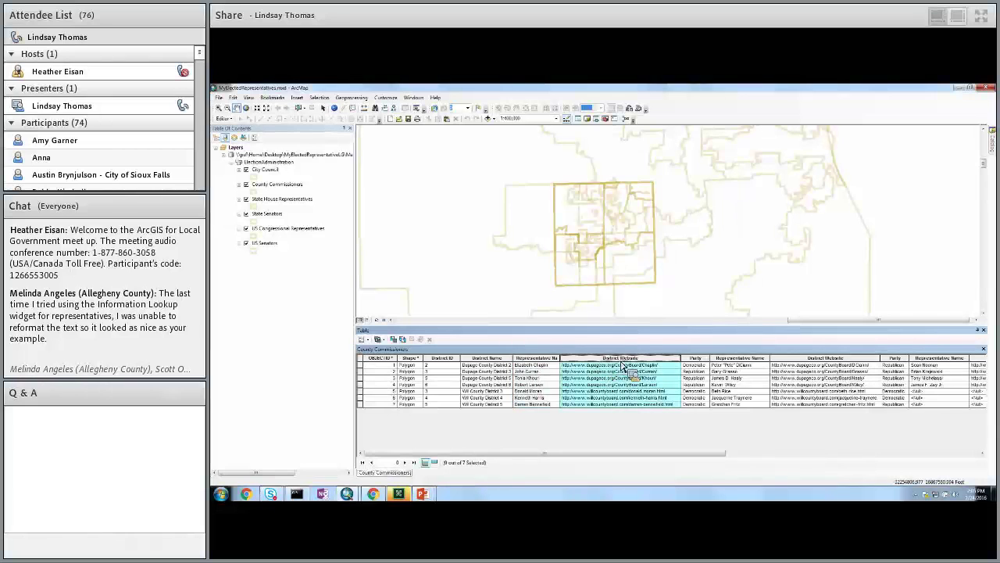
{"action": "left_click", "coordinate": [699, 358]}
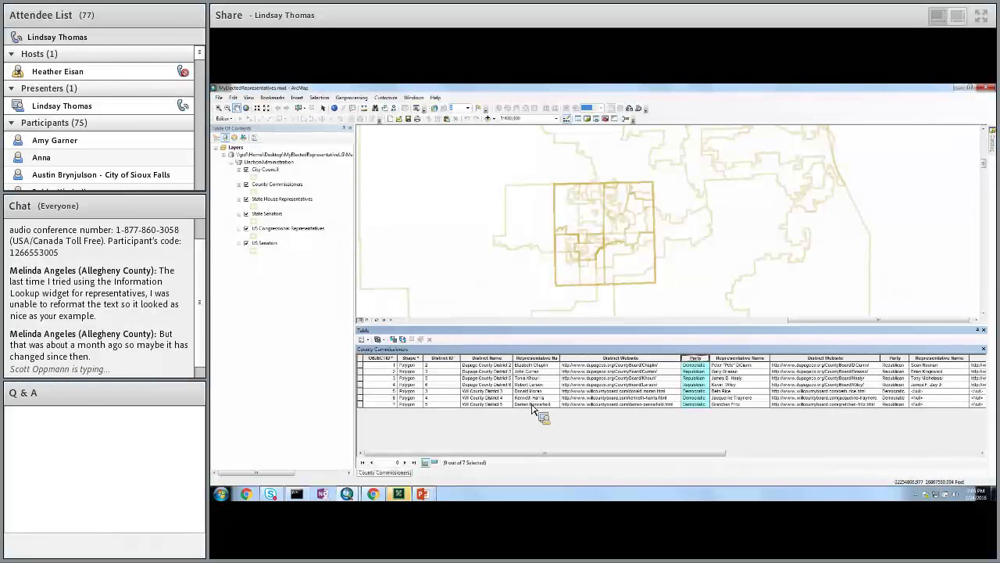
{"action": "left_click_drag", "start_coordinate": [547, 358], "coordinate": [739, 423]}
{"action": "left_click", "coordinate": [739, 361]}
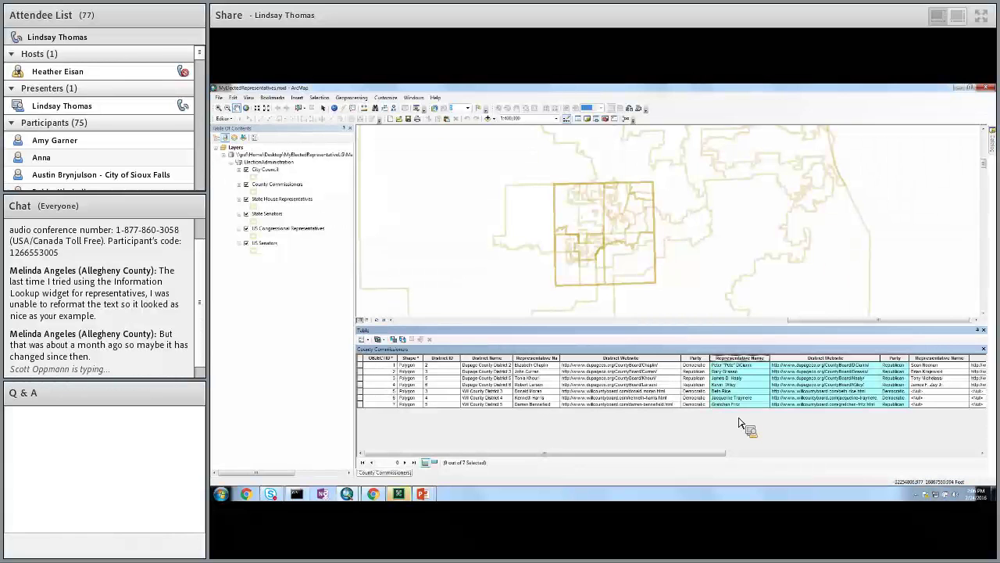
{"action": "left_click_drag", "start_coordinate": [739, 423], "coordinate": [739, 423]}
{"action": "left_click_drag", "start_coordinate": [740, 423], "coordinate": [740, 423]}
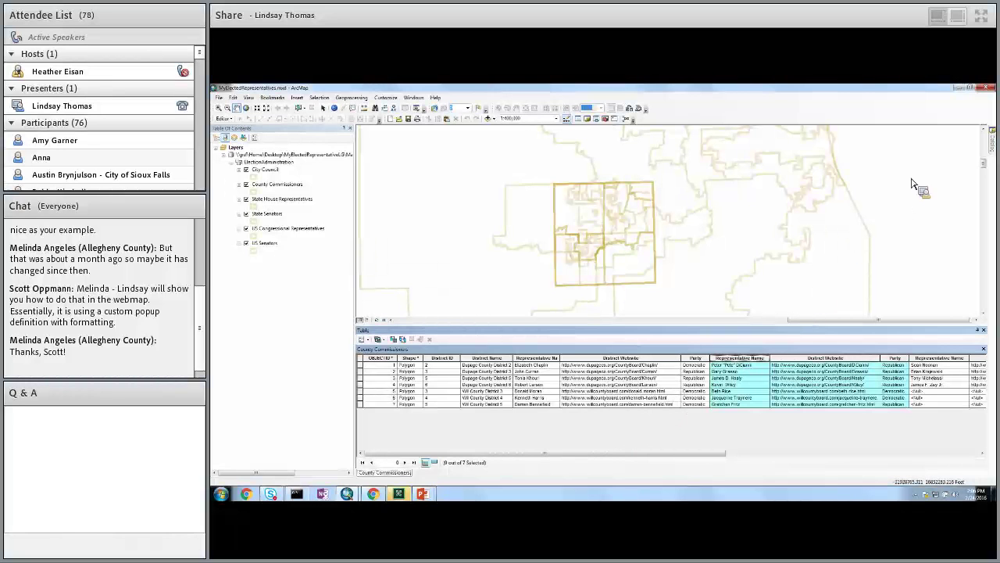
{"action": "left_click", "coordinate": [989, 87]}
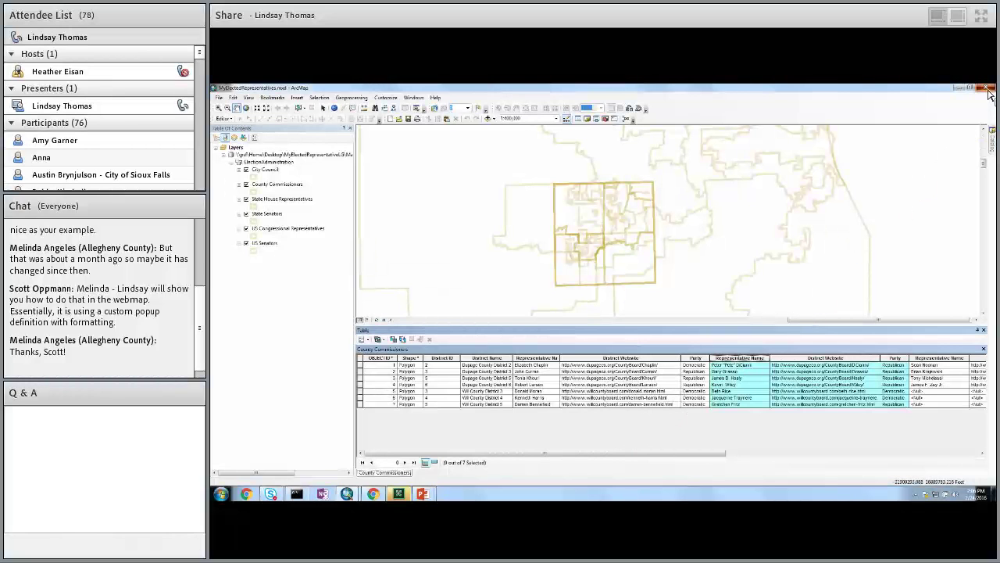
- Close ArcMap without saving and open the My Elected Representatives Meetup 2016 web map
{"action": "left_click", "coordinate": [610, 320]}
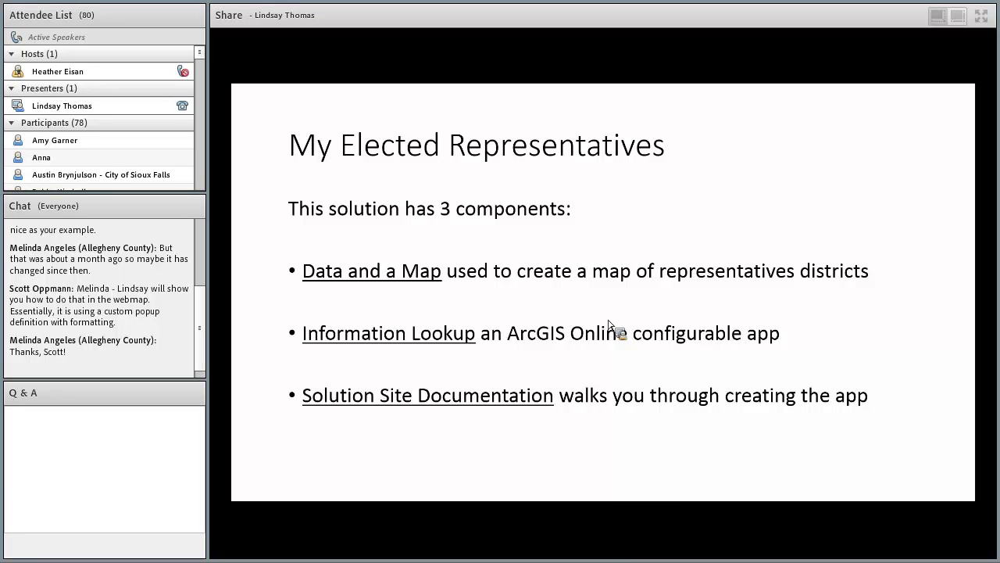
{"action": "key", "text": "alt+Tab"}
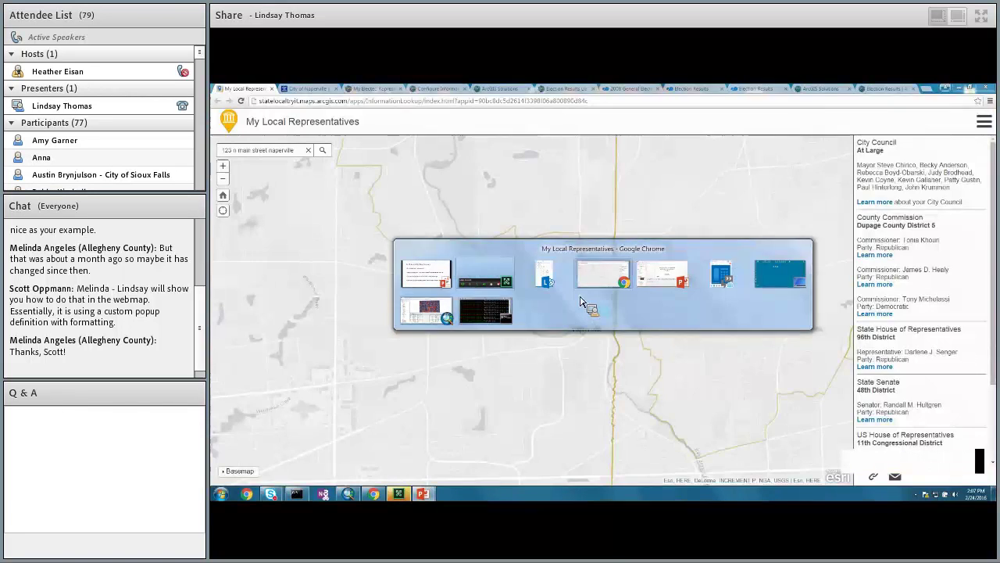
{"action": "left_click", "coordinate": [603, 280]}
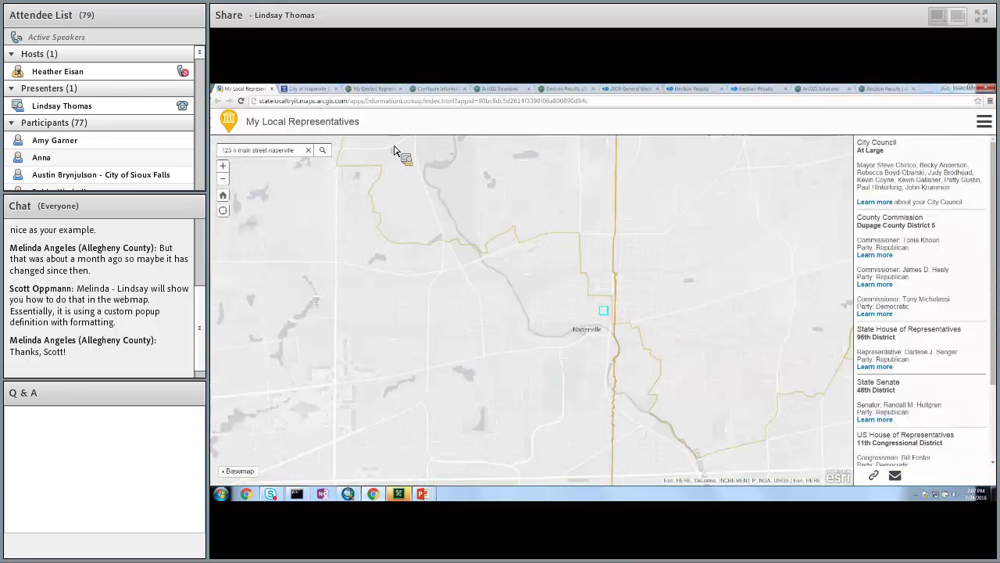
{"action": "left_click", "coordinate": [393, 91]}
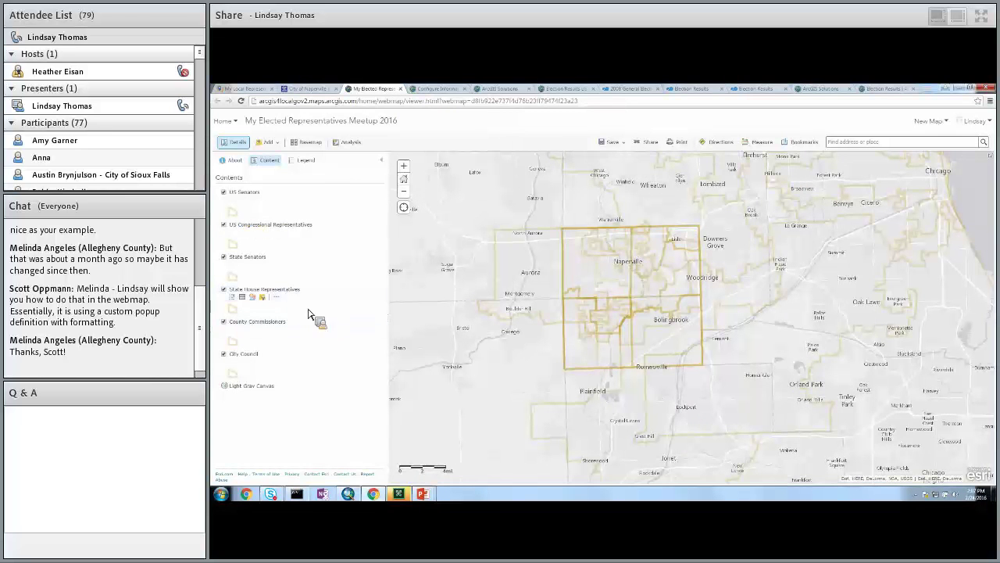
- Show district details at Naperville and step to the US Senate senator's entry
{"action": "left_click", "coordinate": [599, 278]}
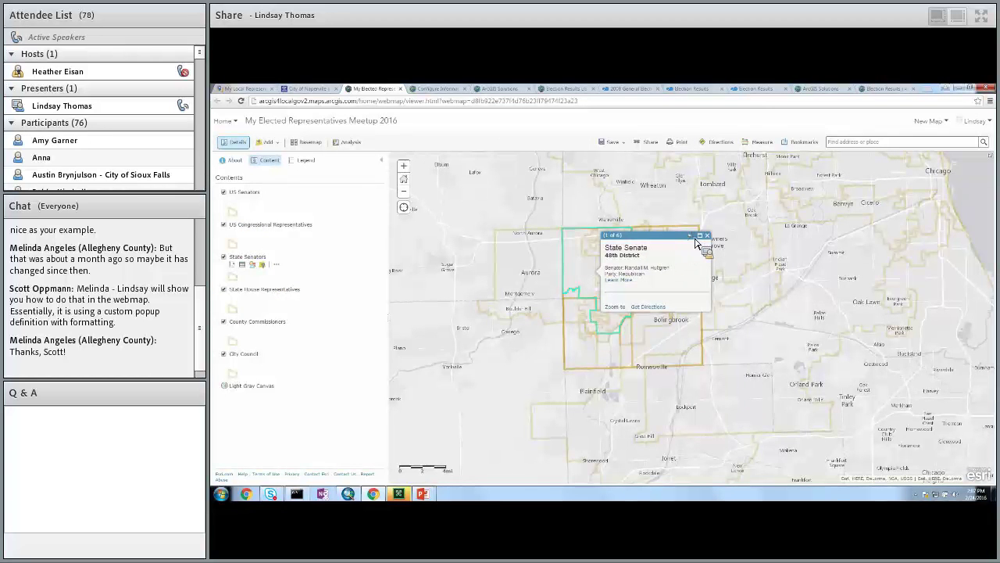
{"action": "left_click", "coordinate": [691, 235]}
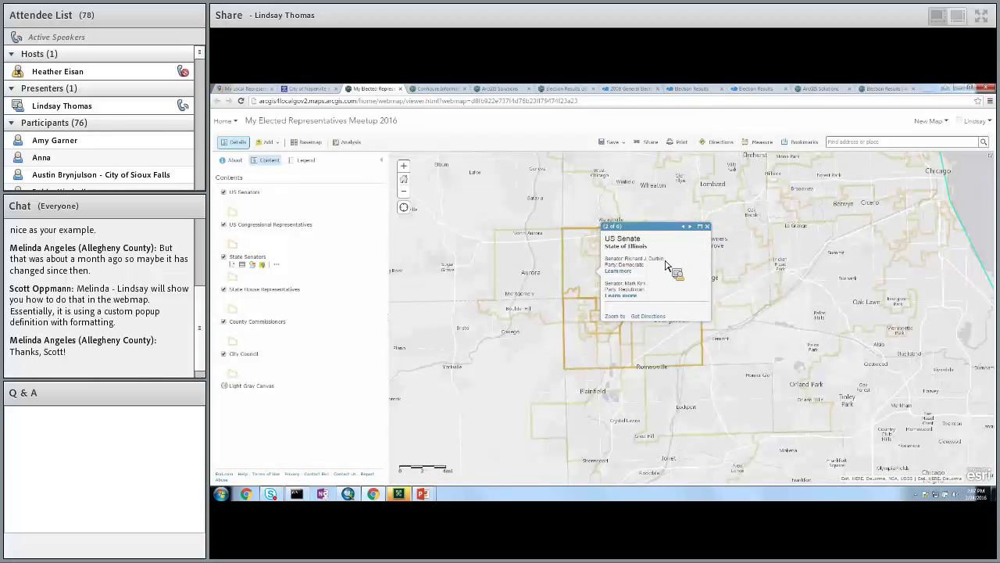
{"action": "left_click_drag", "start_coordinate": [666, 264], "coordinate": [625, 258]}
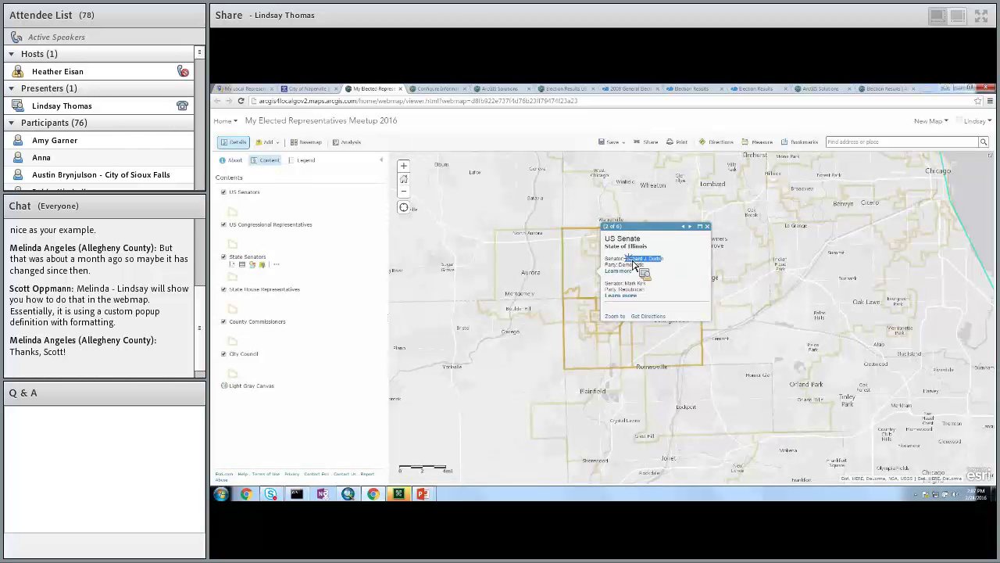
{"action": "left_click", "coordinate": [655, 273]}
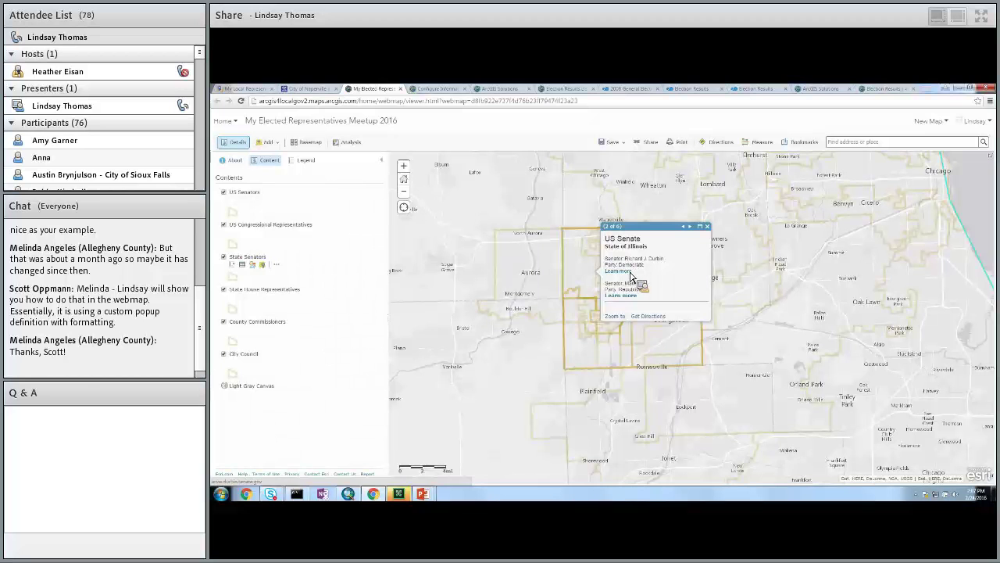
- Page through City Council, County Commission and US House details, then bring up Share
{"action": "left_click", "coordinate": [693, 229]}
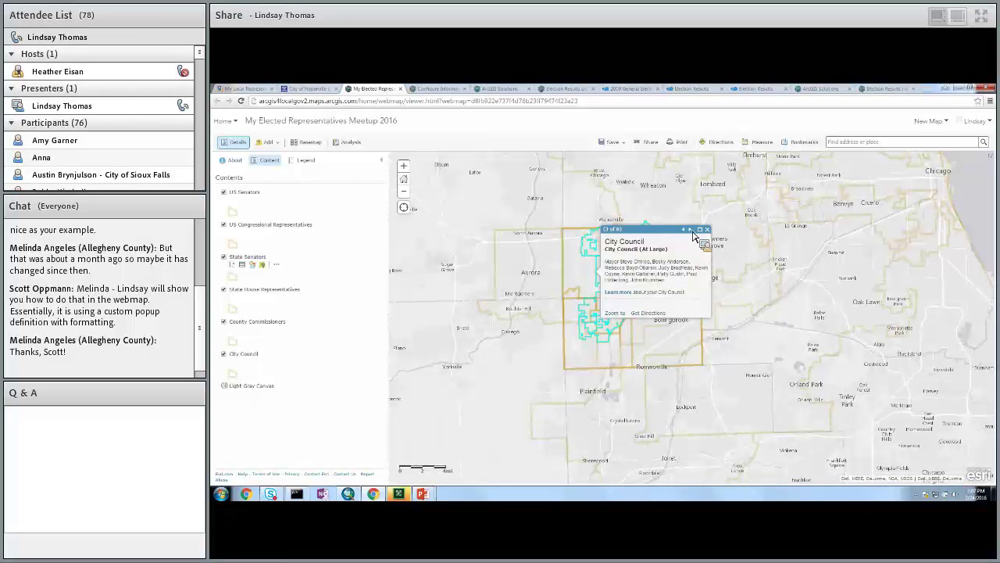
{"action": "left_click", "coordinate": [691, 230]}
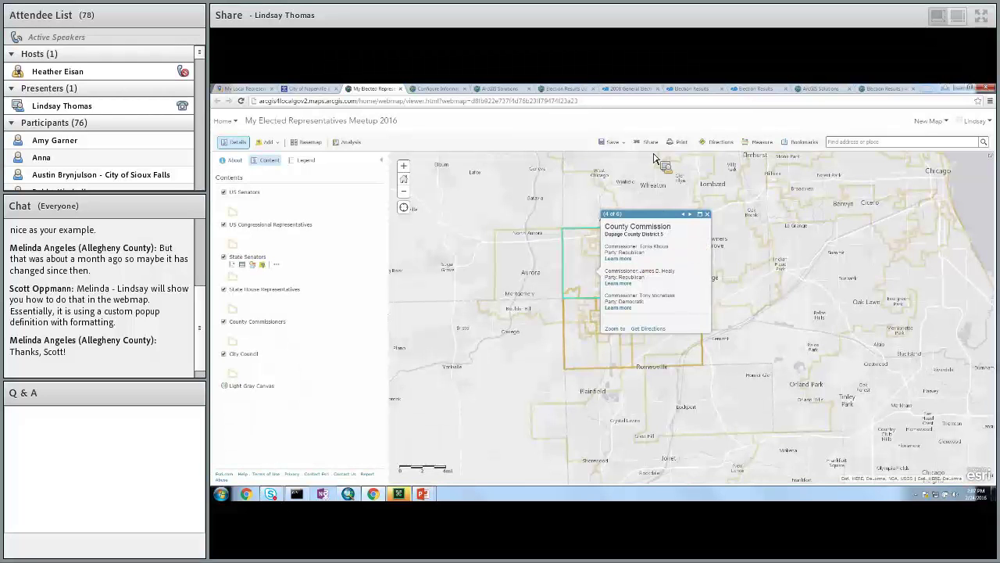
{"action": "left_click", "coordinate": [551, 268]}
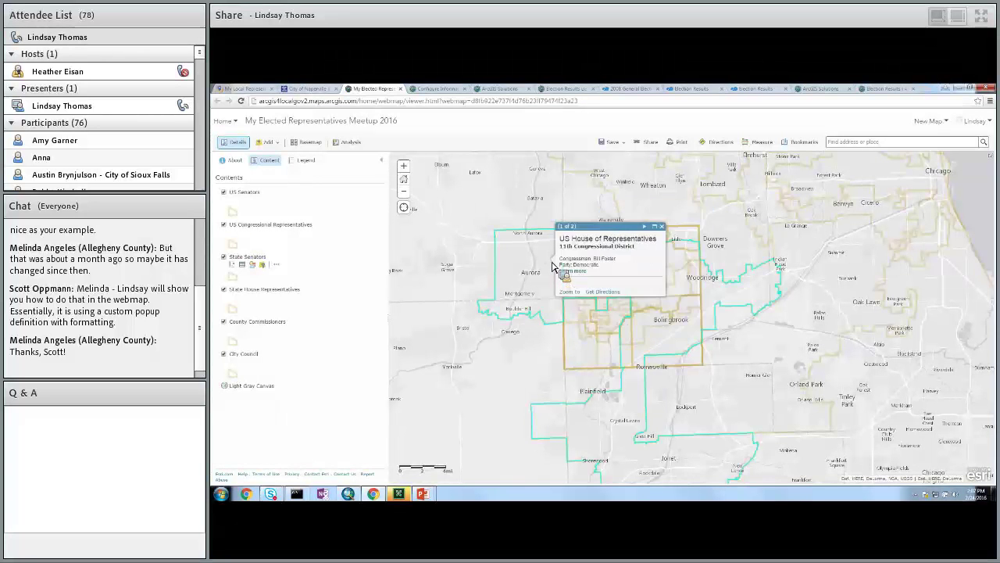
{"action": "left_click", "coordinate": [663, 227]}
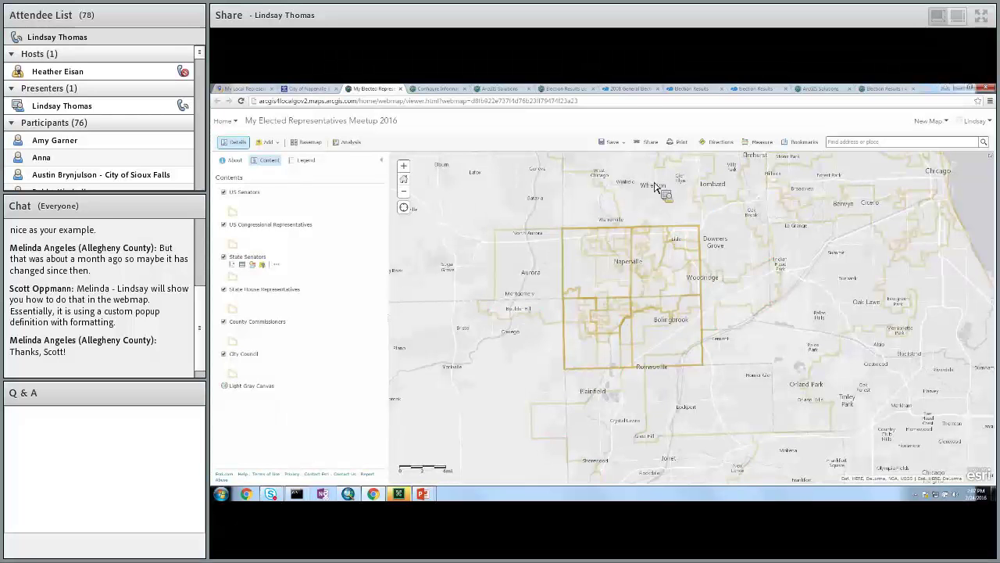
{"action": "left_click", "coordinate": [652, 144]}
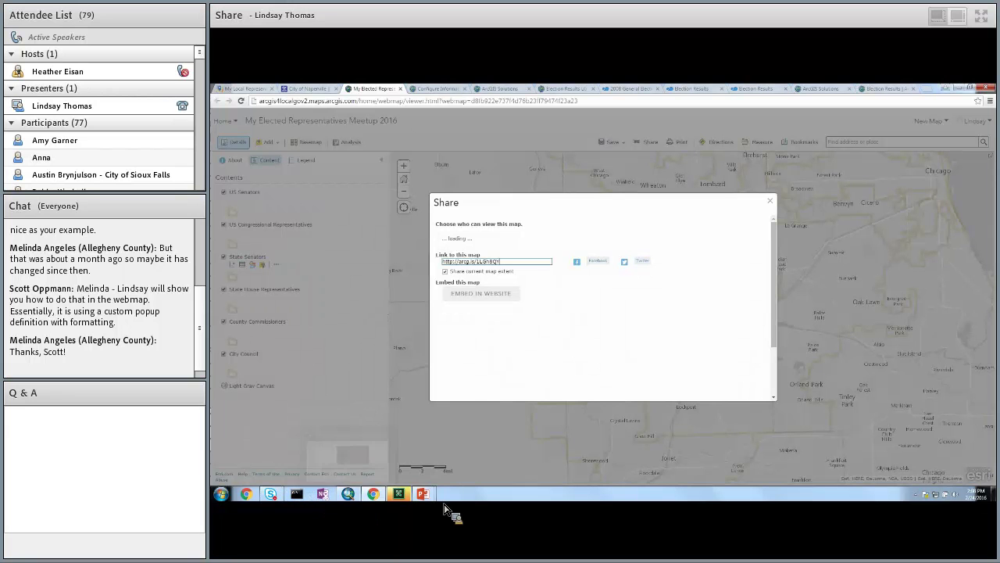
- Close the Share dialog, reopen it, and close it again to reveal the web map
{"action": "left_click", "coordinate": [770, 202]}
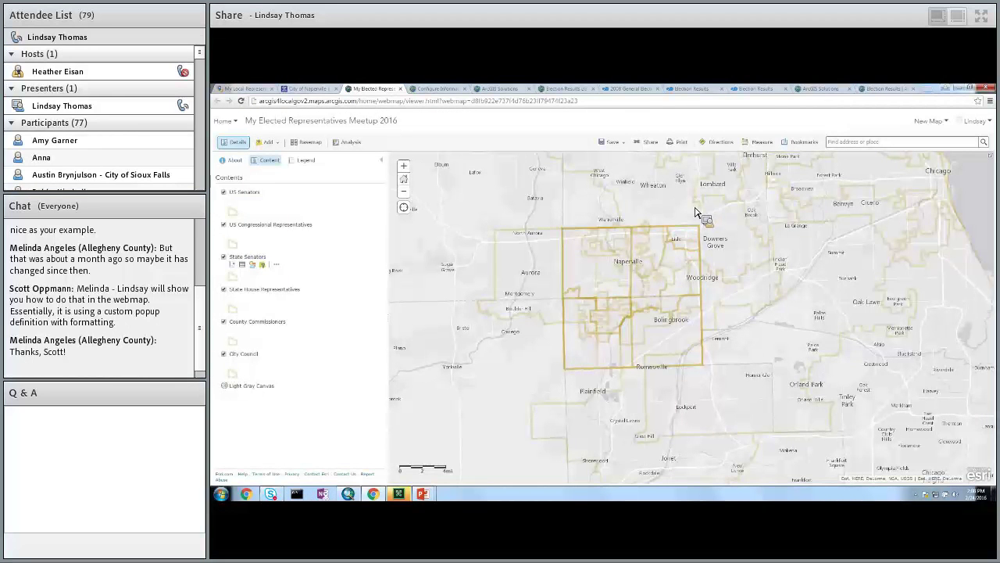
{"action": "left_click", "coordinate": [650, 148]}
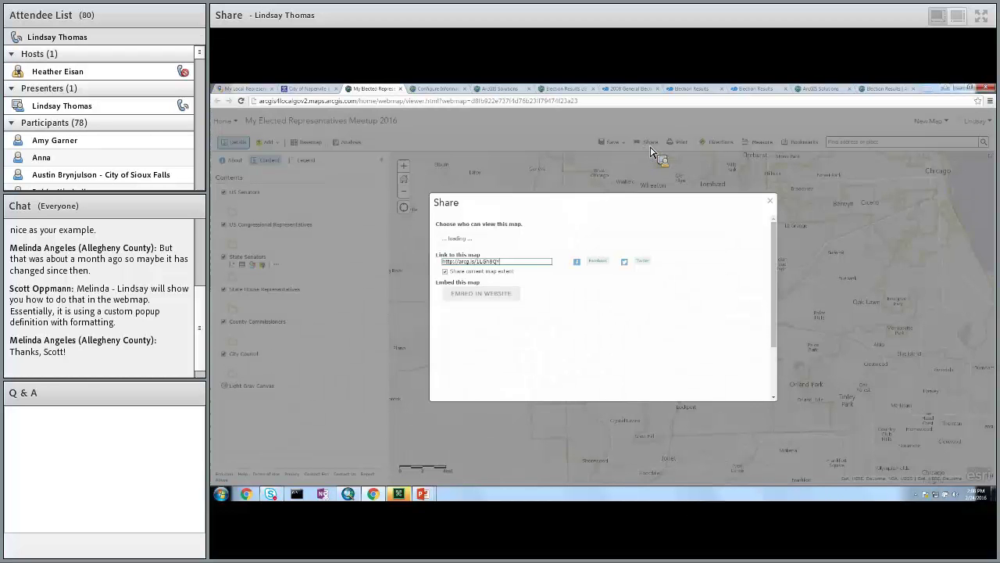
{"action": "left_click", "coordinate": [771, 203]}
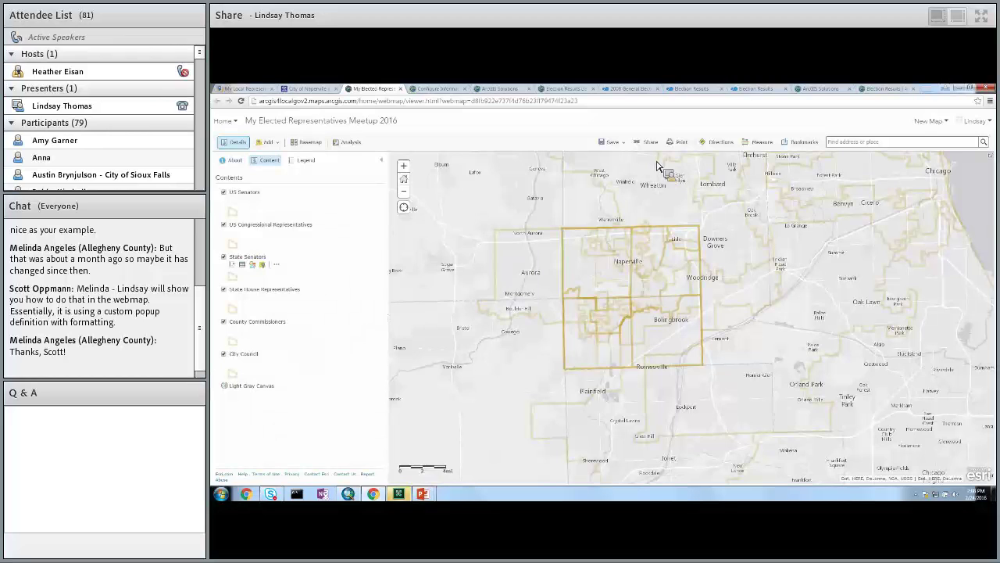
- Highlight the County Commission entries in My Local Representatives, then go to Configure Information Lookup
{"action": "left_click", "coordinate": [256, 90]}
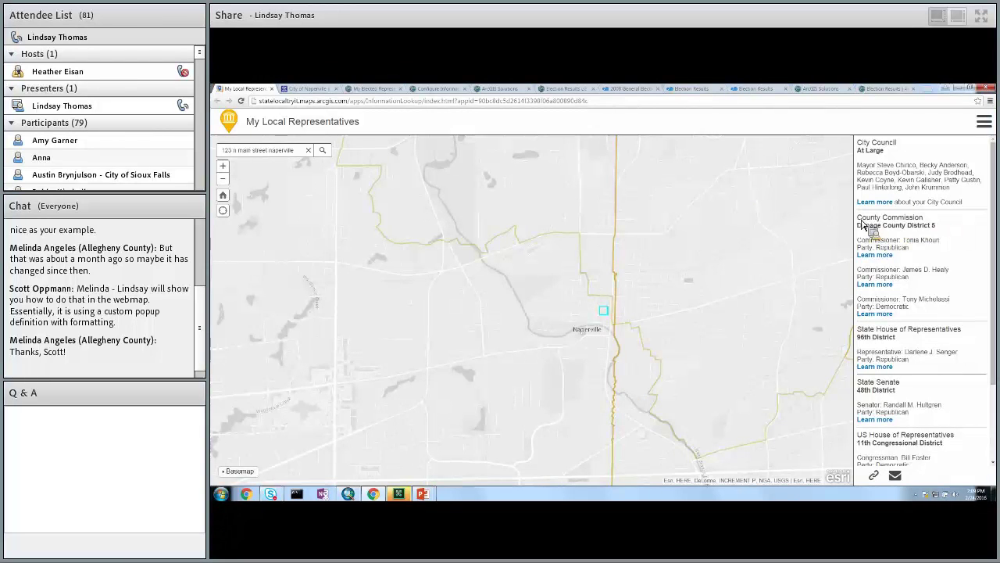
{"action": "left_click_drag", "start_coordinate": [857, 217], "coordinate": [933, 237]}
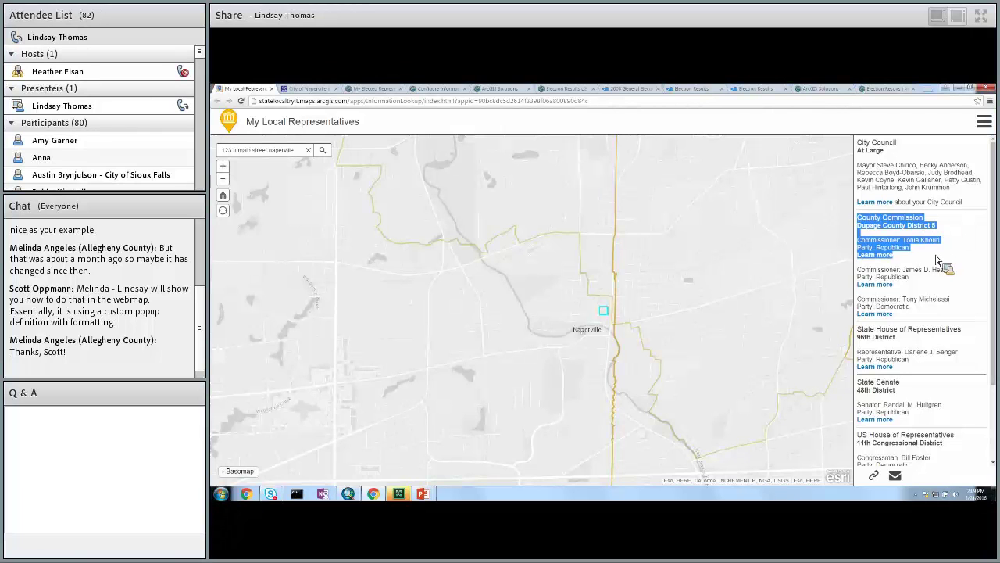
{"action": "left_click", "coordinate": [951, 238]}
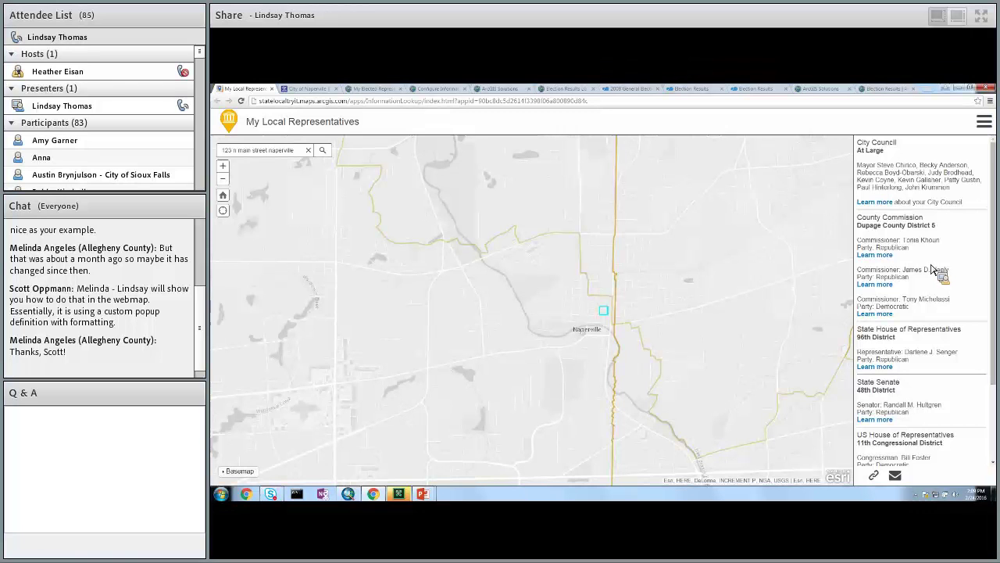
{"action": "left_click_drag", "start_coordinate": [861, 218], "coordinate": [948, 309]}
{"action": "left_click", "coordinate": [948, 314]}
{"action": "left_click", "coordinate": [441, 90]}
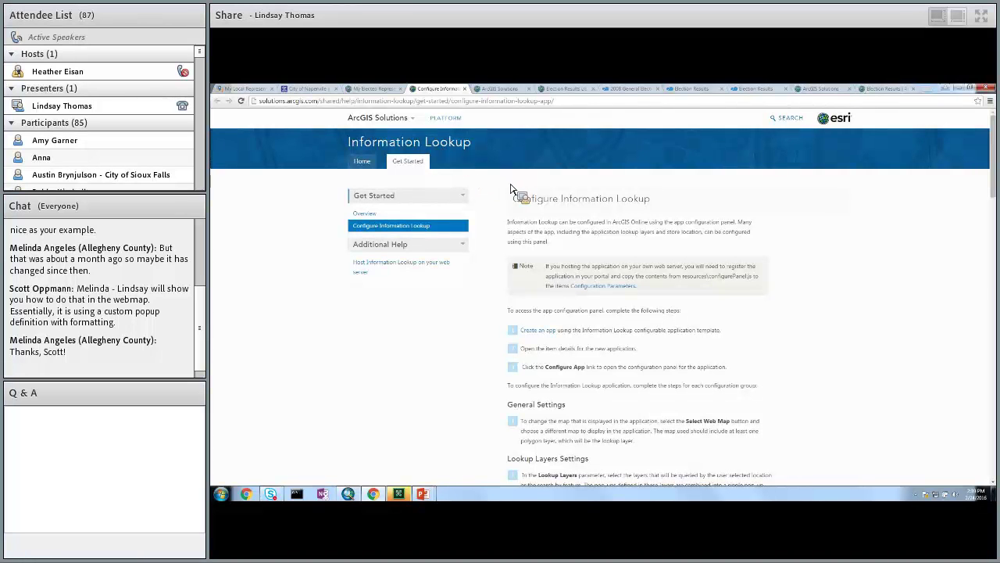
{"action": "scroll", "coordinate": [559, 188], "scroll_direction": "down", "scroll_amount": 4}
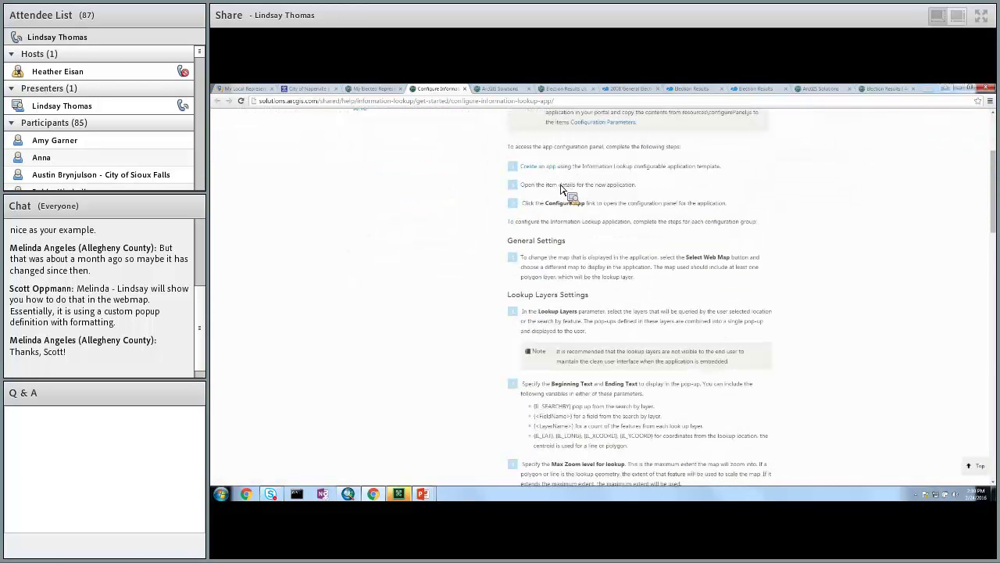
{"action": "scroll", "coordinate": [559, 188], "scroll_direction": "down", "scroll_amount": 4}
{"action": "scroll", "coordinate": [559, 189], "scroll_direction": "up", "scroll_amount": 3}
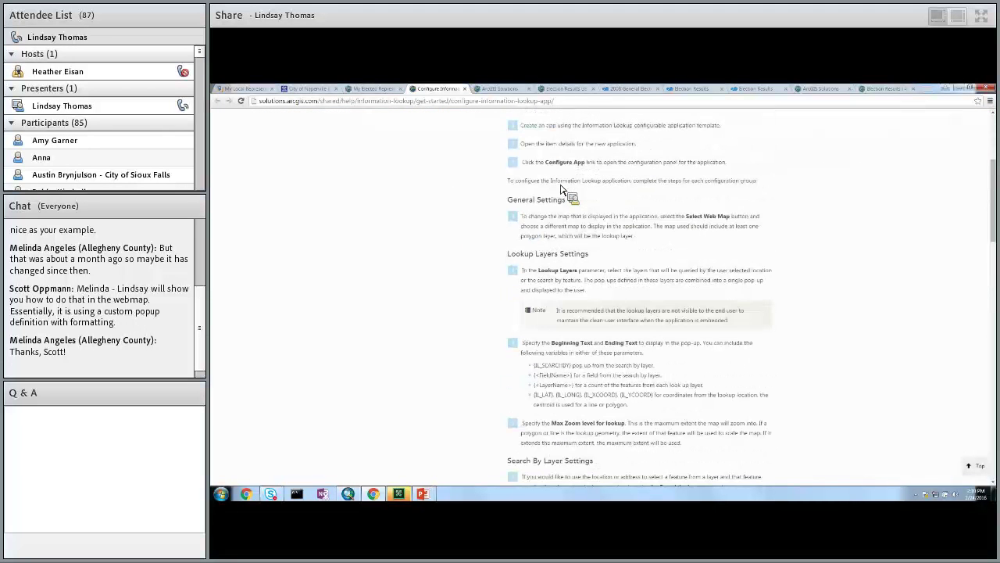
{"action": "scroll", "coordinate": [561, 189], "scroll_direction": "up", "scroll_amount": 2}
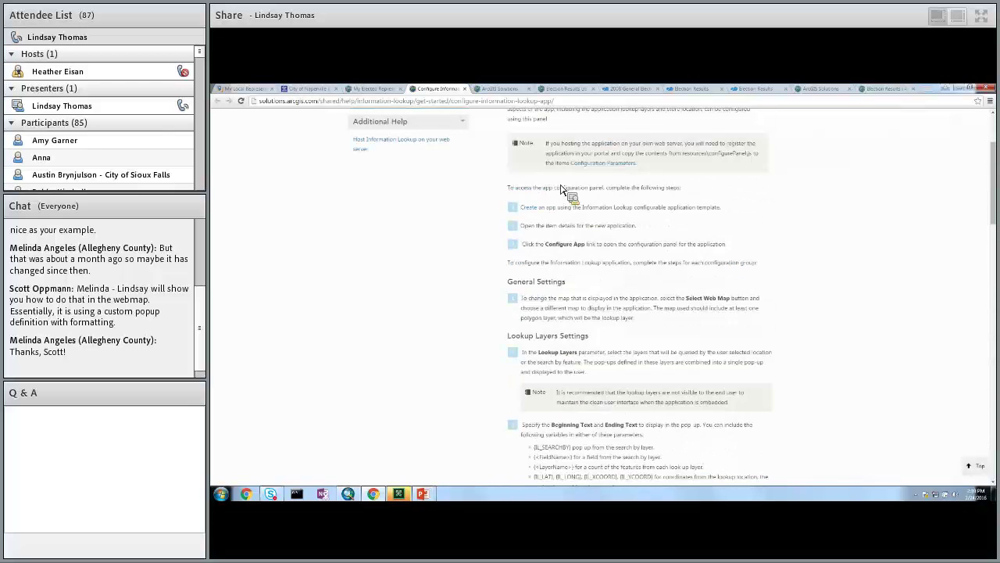
{"action": "scroll", "coordinate": [560, 189], "scroll_direction": "up", "scroll_amount": 3}
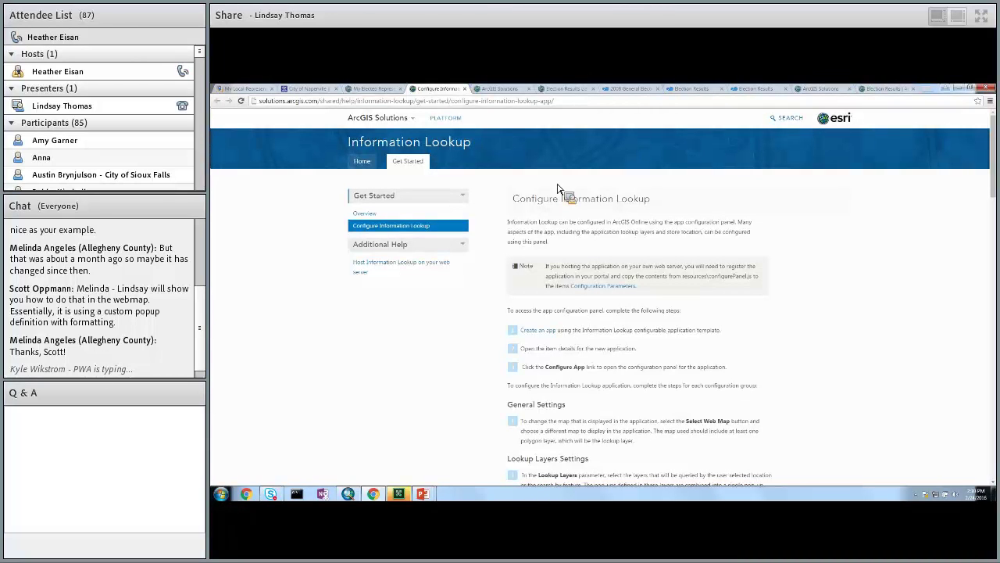
- Bring up the My Elected Representatives Meetup 2016 web map tab in Map Viewer
{"action": "left_click", "coordinate": [391, 92]}
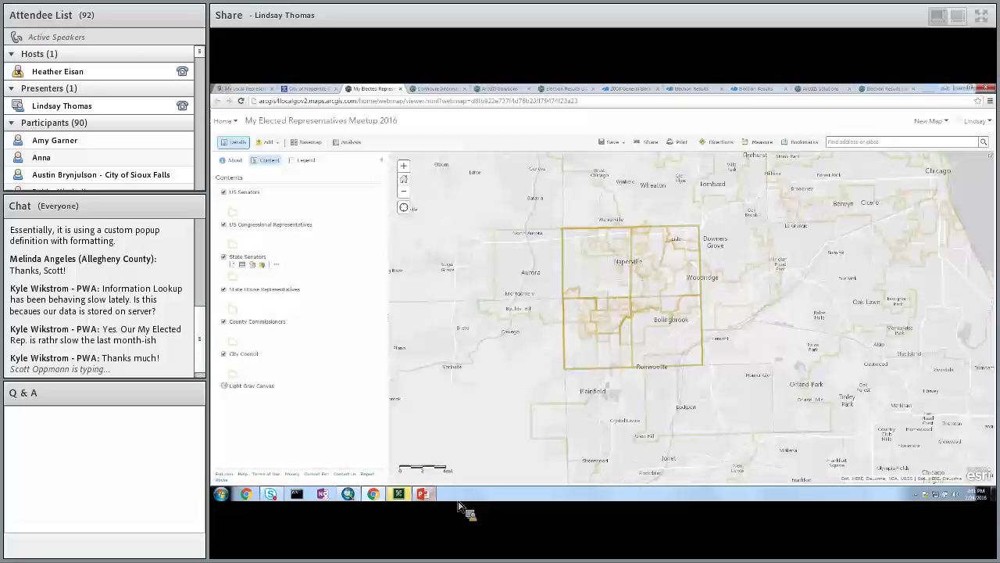
- Close the City of Naperville tab so the representatives web map shows
{"action": "mouse_move", "coordinate": [451, 507]}
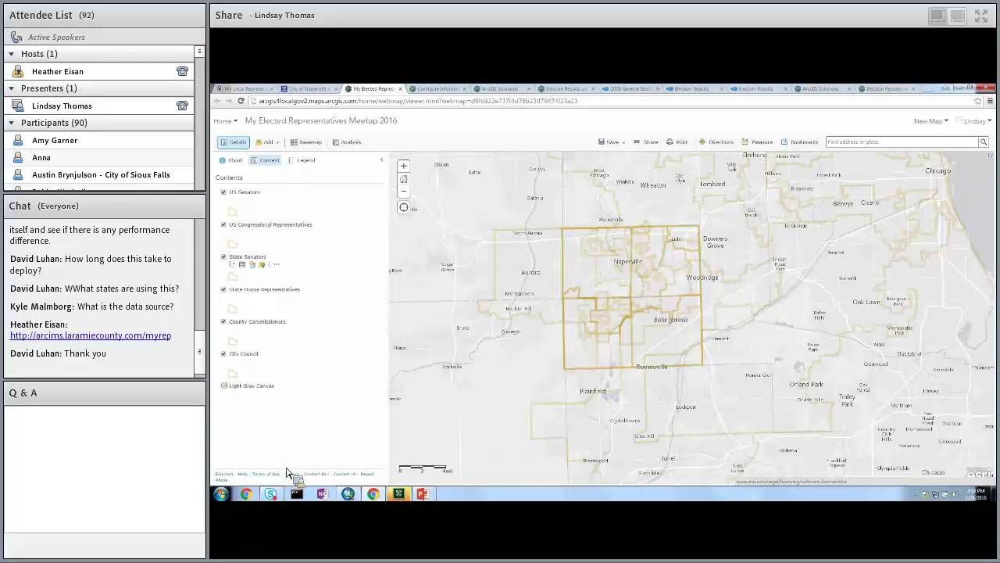
{"action": "left_click", "coordinate": [336, 89]}
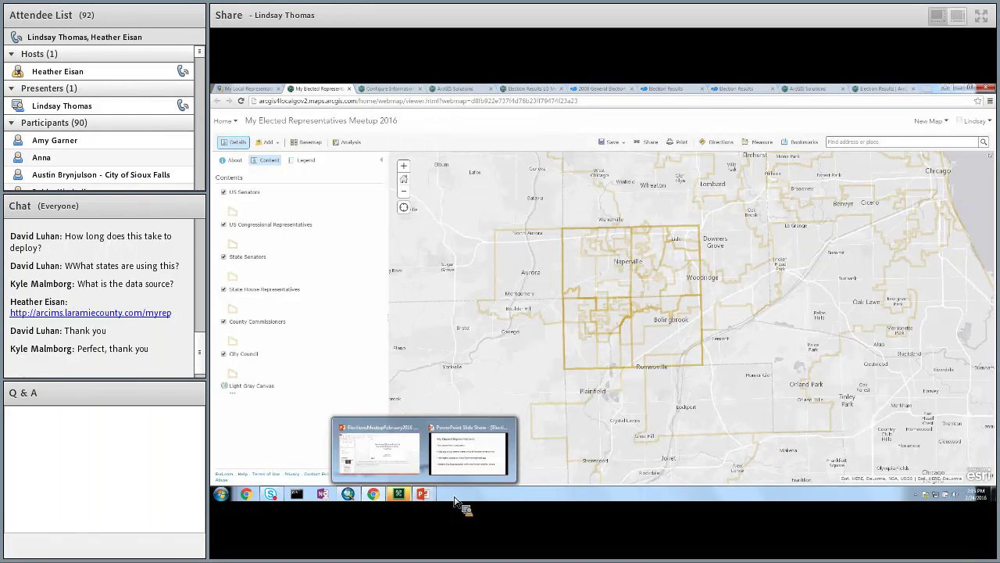
{"action": "mouse_move", "coordinate": [429, 497]}
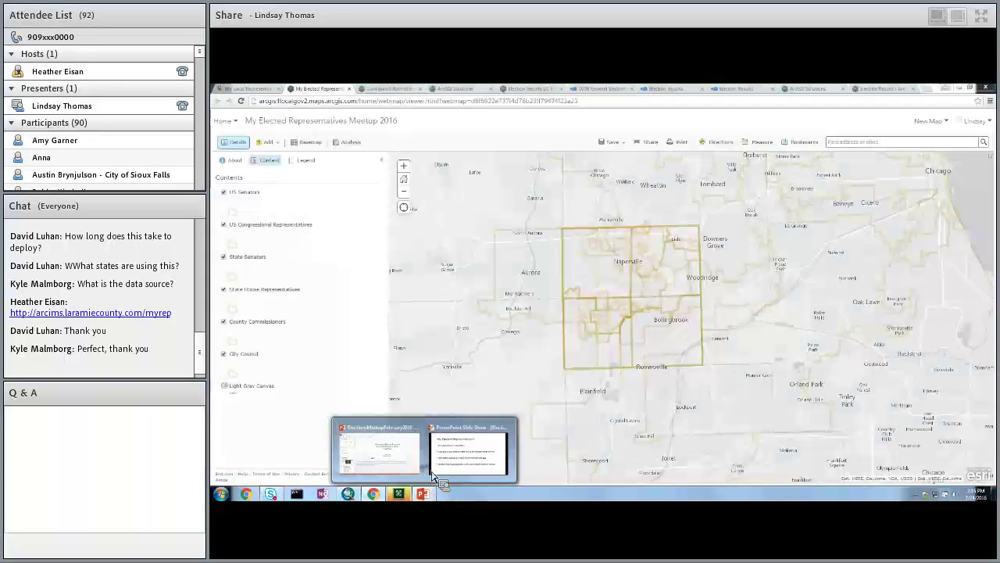
- Present the Election Results solution slide and advance to the Questions slide
{"action": "left_click", "coordinate": [413, 469]}
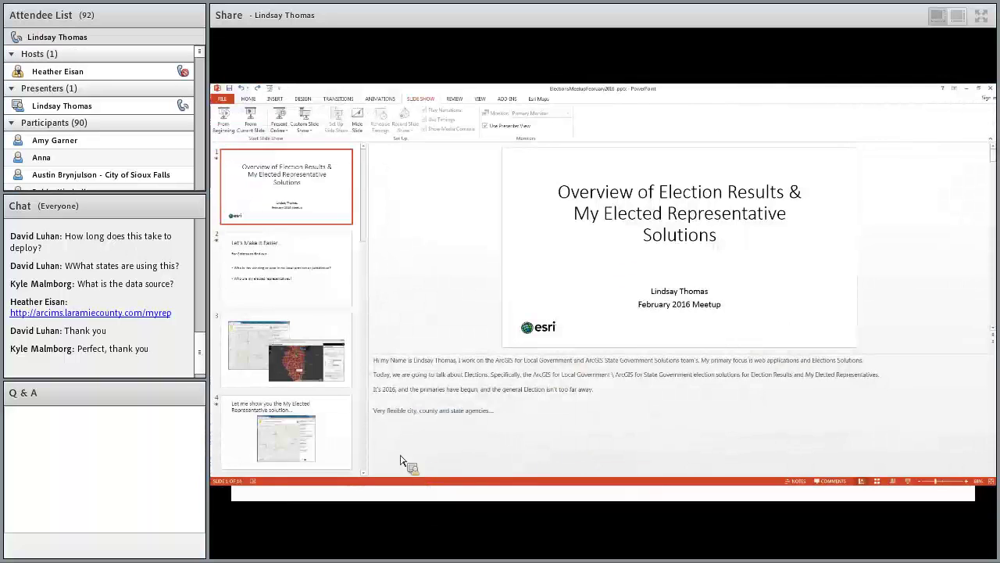
{"action": "scroll", "coordinate": [348, 409], "scroll_direction": "down", "scroll_amount": 3}
{"action": "scroll", "coordinate": [348, 409], "scroll_direction": "down", "scroll_amount": 5}
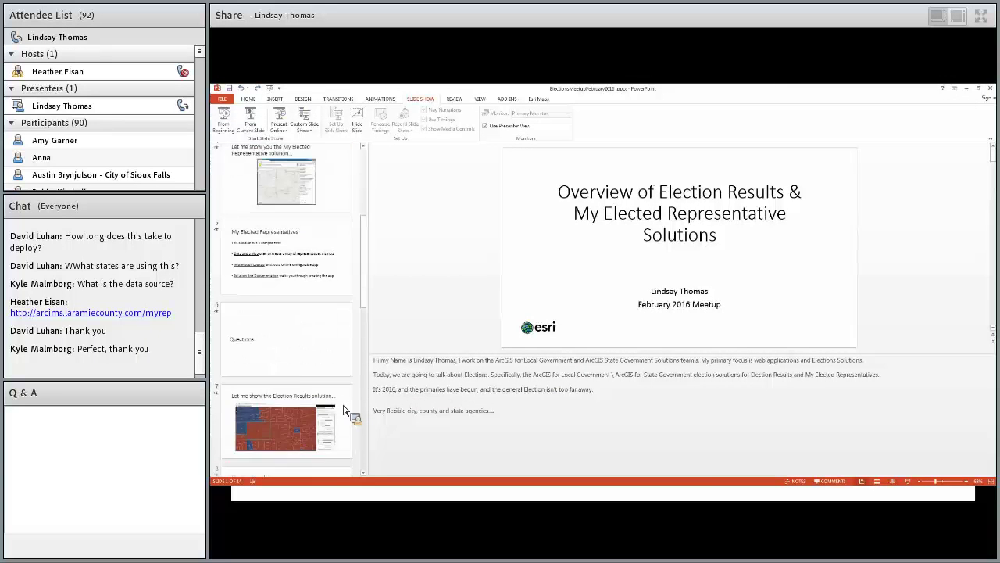
{"action": "left_click", "coordinate": [349, 371]}
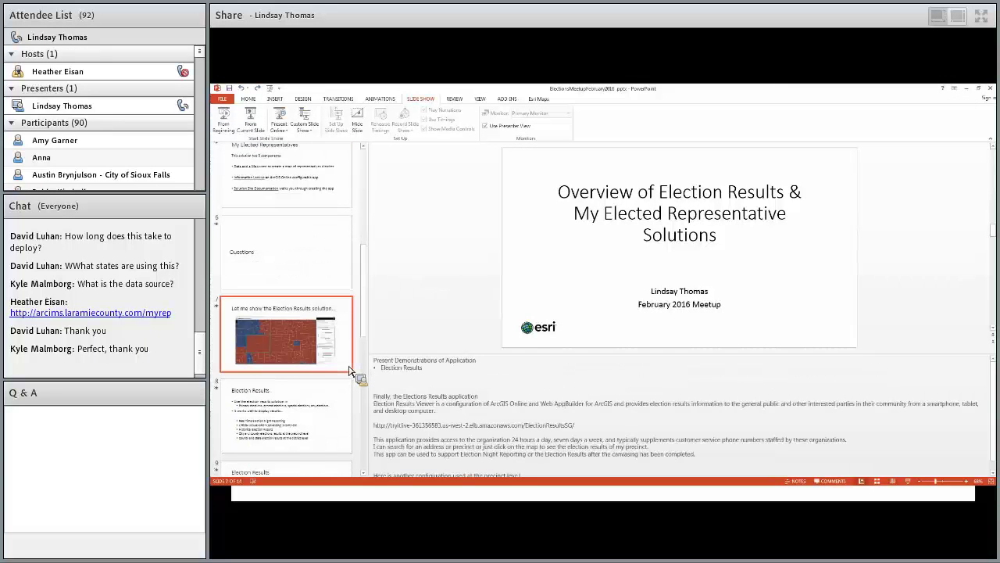
{"action": "left_click", "coordinate": [258, 121]}
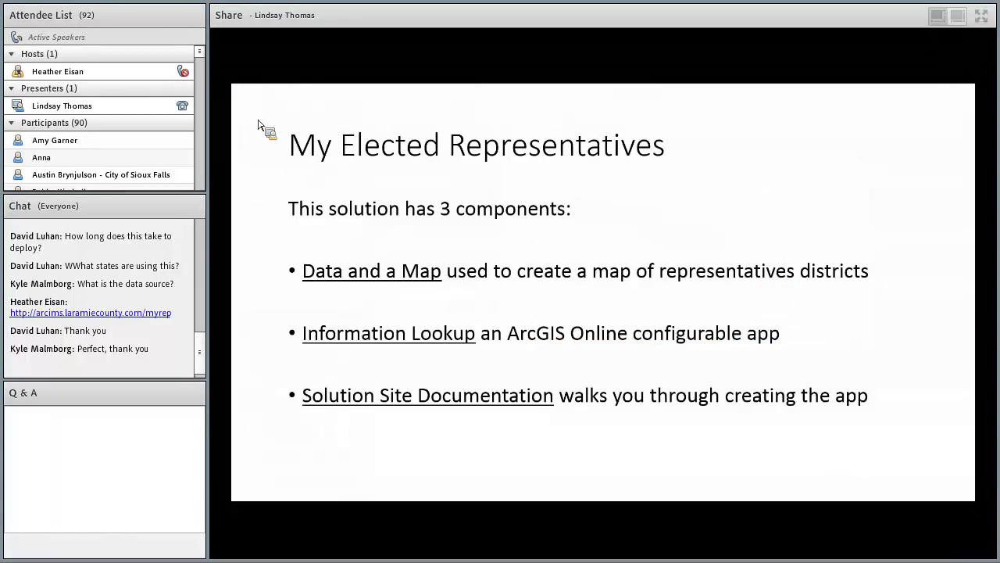
{"action": "key", "text": "Right"}
{"action": "key", "text": "Right"}
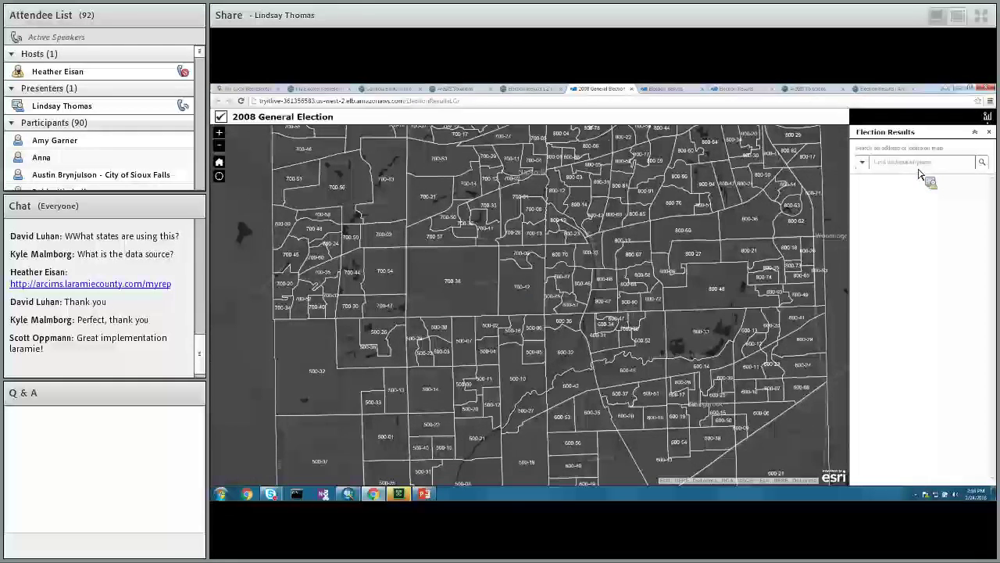
- Show precinct 700-38's presidential results, then its US House 13th District results
{"action": "mouse_move", "coordinate": [443, 293]}
{"action": "left_mouse_down"}
{"action": "mouse_move", "coordinate": [521, 300]}
{"action": "mouse_move", "coordinate": [532, 314]}
{"action": "left_mouse_up"}
{"action": "left_click", "coordinate": [533, 316]}
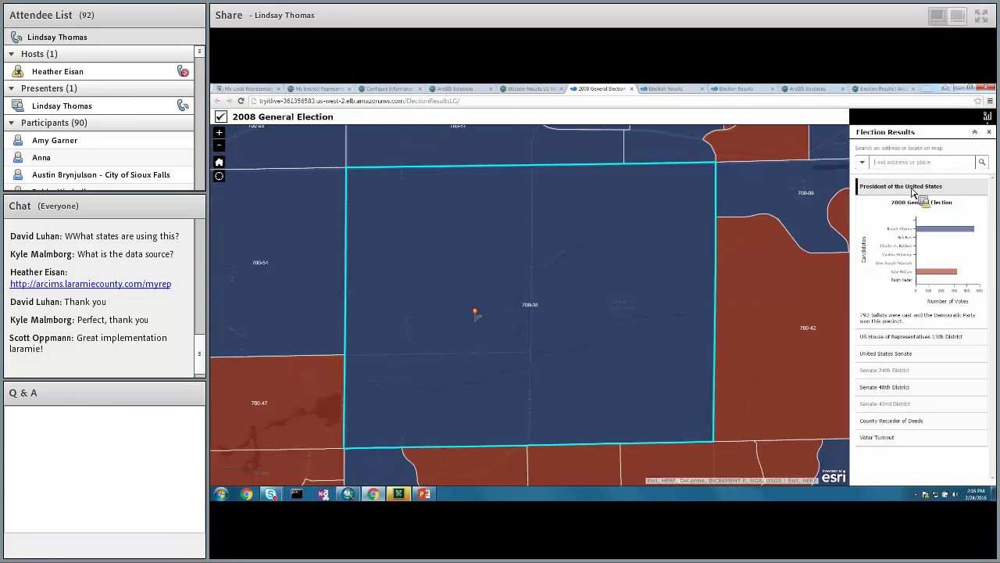
{"action": "mouse_move", "coordinate": [977, 237]}
{"action": "mouse_move", "coordinate": [949, 277]}
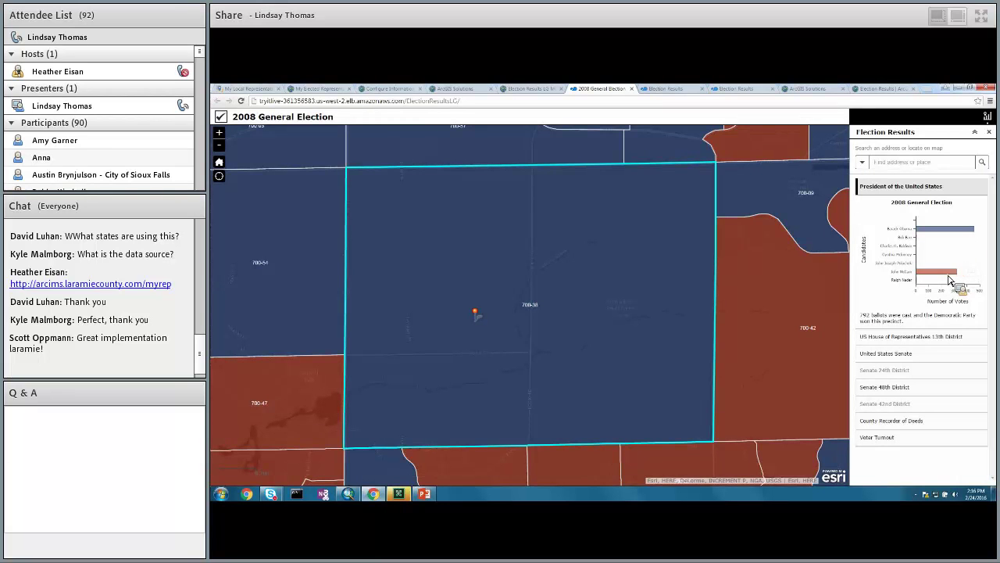
{"action": "left_click", "coordinate": [882, 340]}
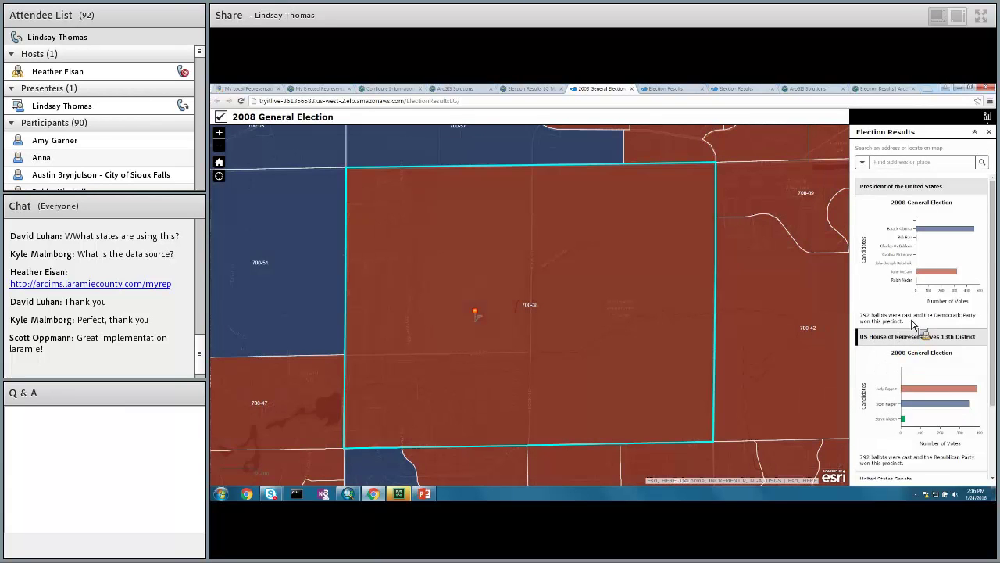
- Show the Voter Turnout chart for precinct 700-38, about 76% of registered voters
{"action": "scroll", "coordinate": [906, 332], "scroll_direction": "down", "scroll_amount": 2}
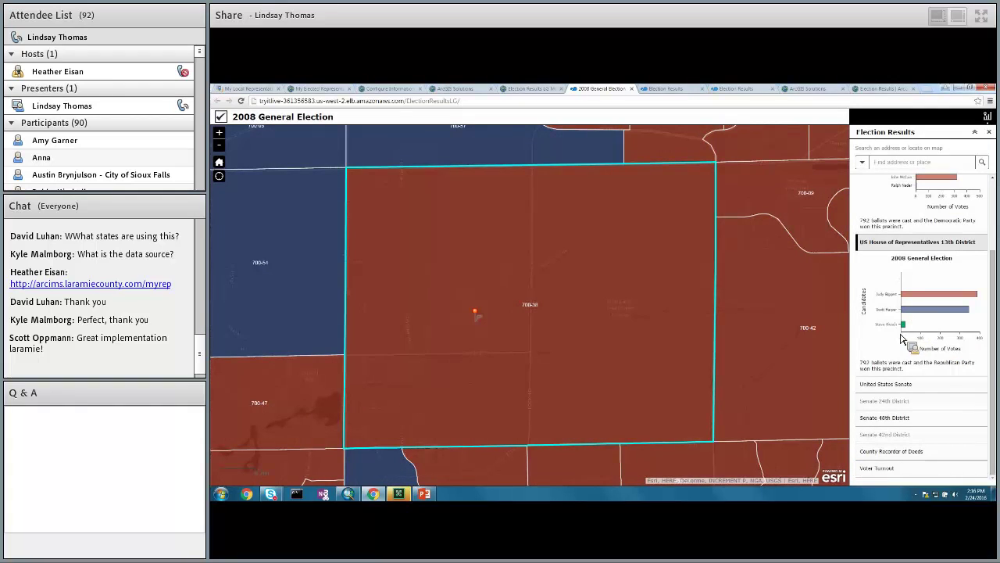
{"action": "mouse_move", "coordinate": [920, 299]}
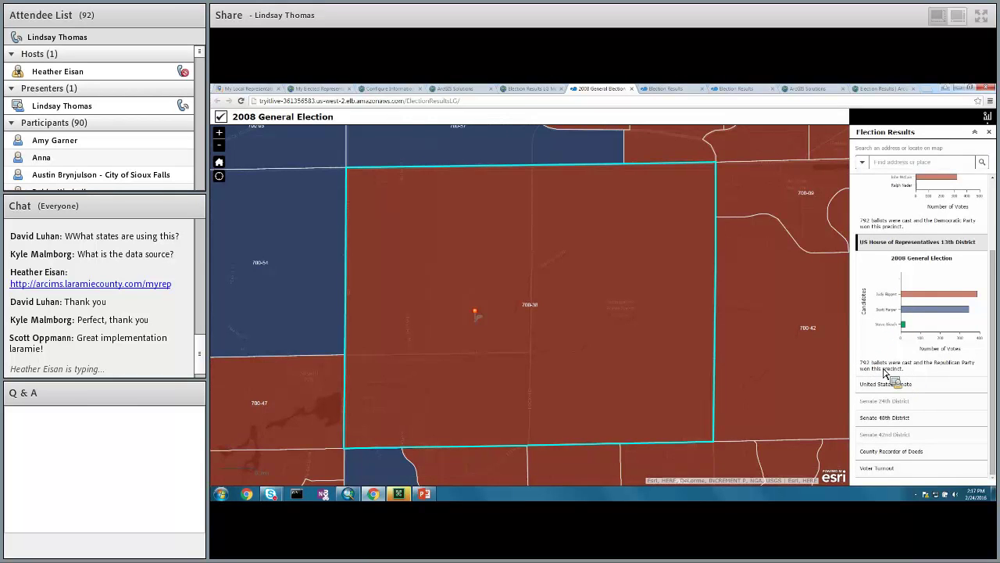
{"action": "left_click_drag", "start_coordinate": [926, 382], "coordinate": [889, 495]}
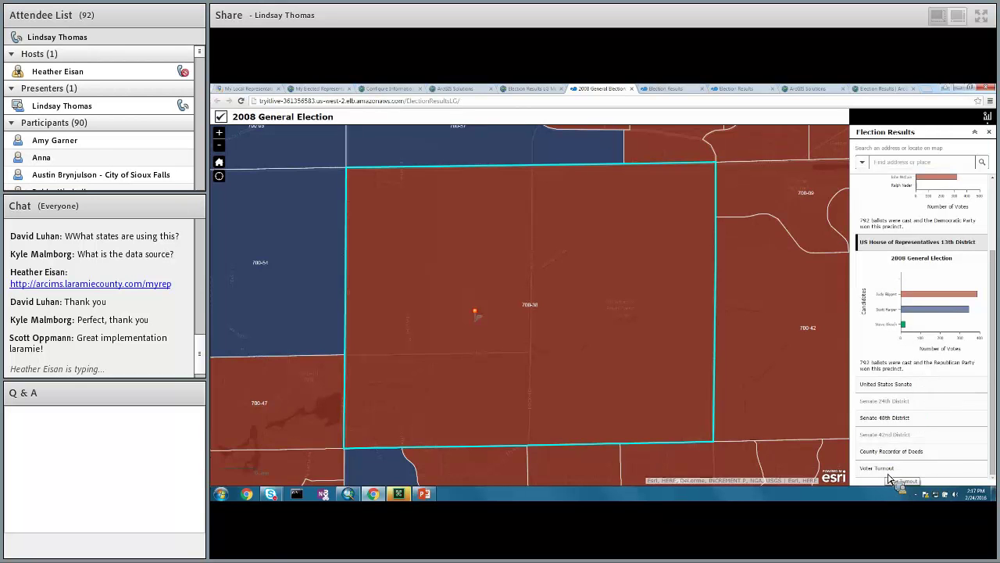
{"action": "left_click", "coordinate": [883, 469]}
- Return the precinct map to full county view, re-centre it, then switch to the Illinois county map
{"action": "scroll", "coordinate": [941, 383], "scroll_direction": "down", "scroll_amount": 2}
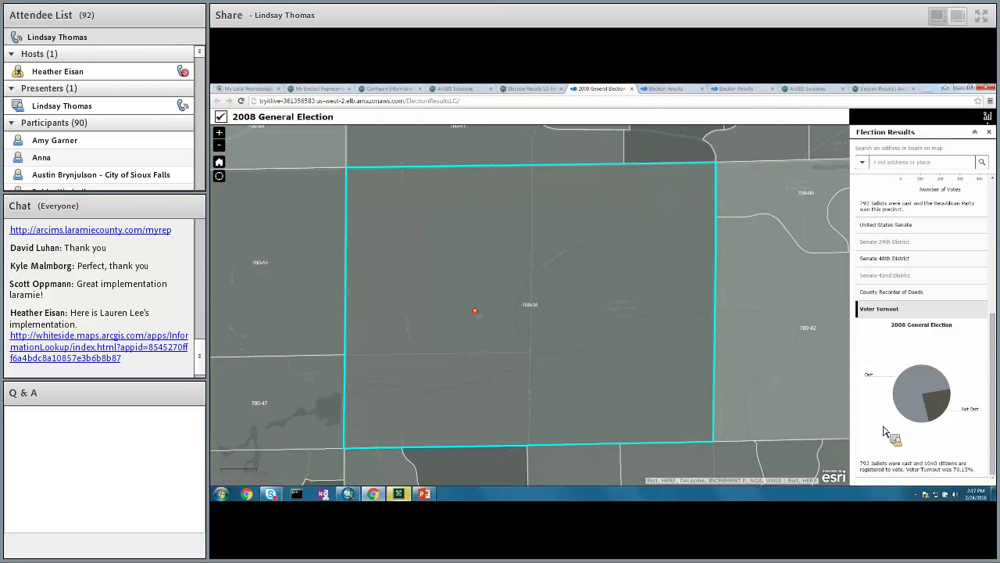
{"action": "left_click", "coordinate": [218, 161]}
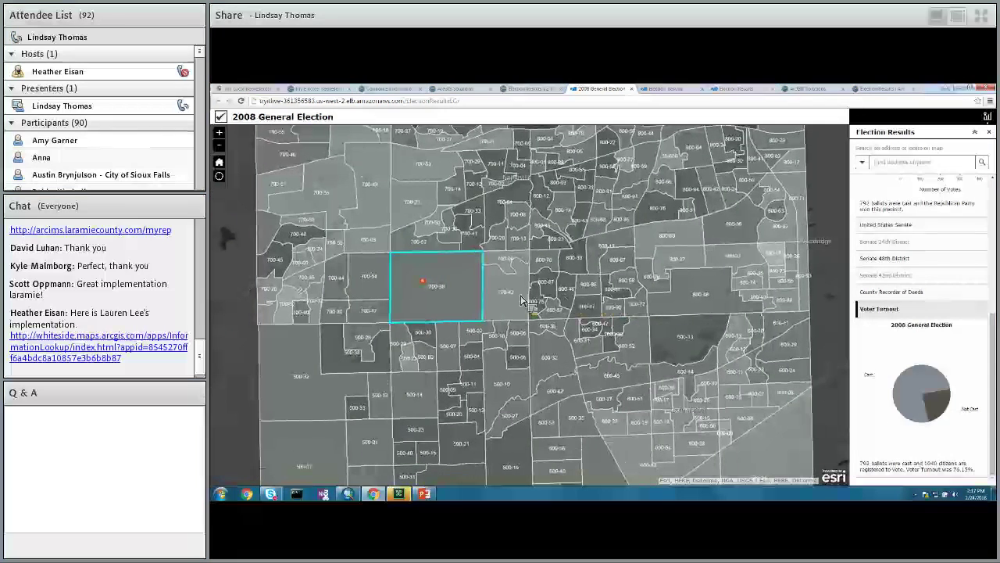
{"action": "scroll", "coordinate": [953, 244], "scroll_direction": "up", "scroll_amount": 5}
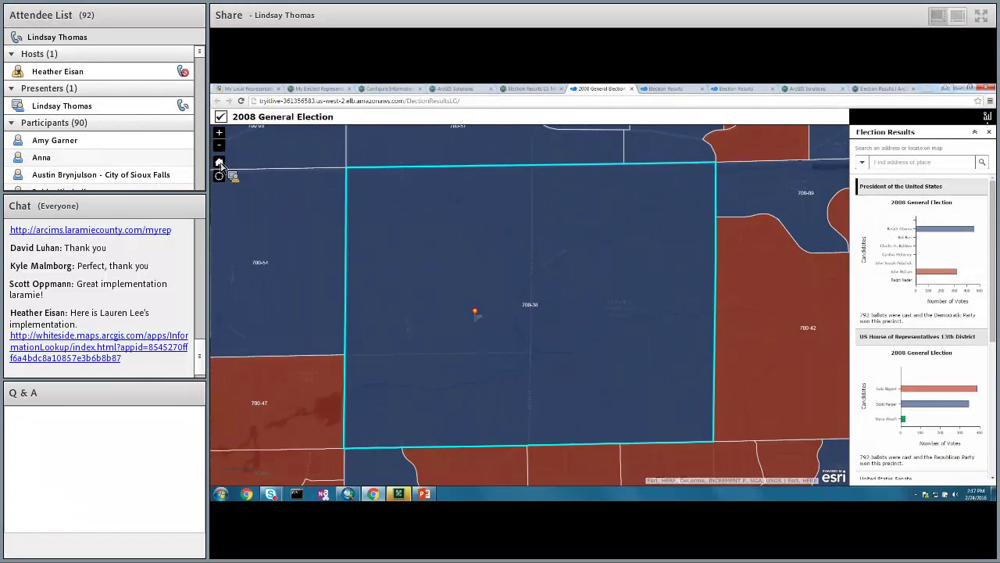
{"action": "left_click", "coordinate": [219, 162]}
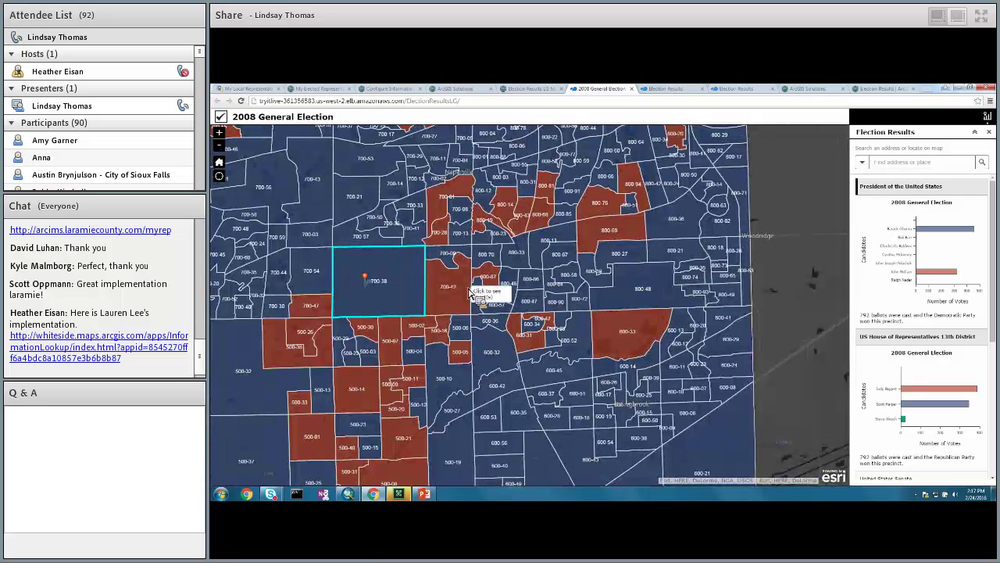
{"action": "left_click_drag", "start_coordinate": [469, 292], "coordinate": [565, 320]}
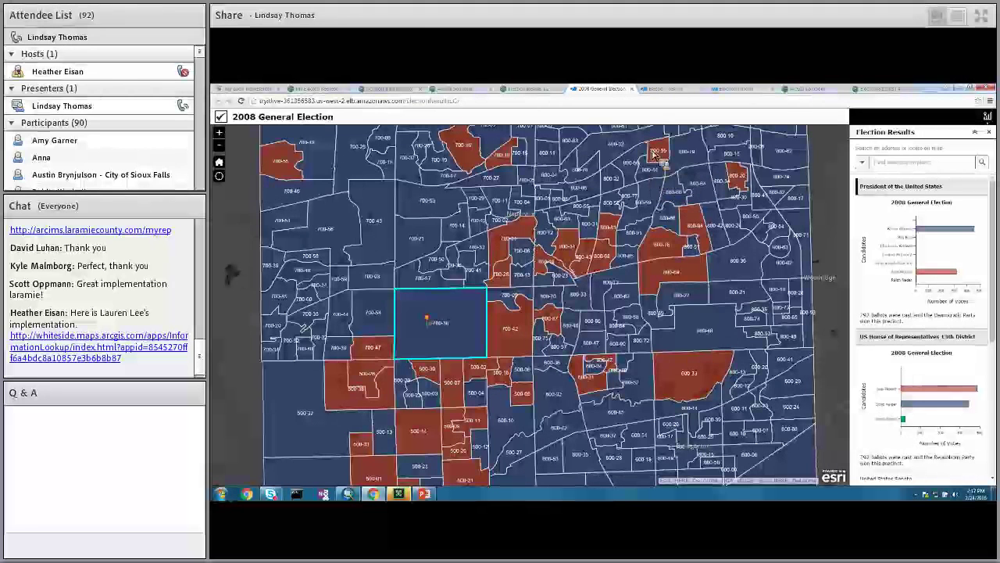
{"action": "left_click", "coordinate": [666, 90]}
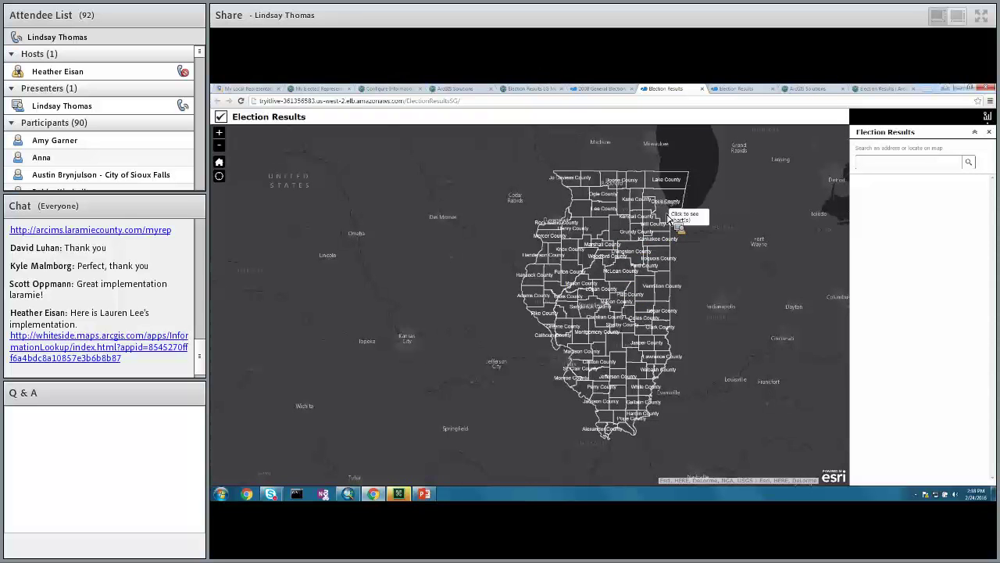
- Locate a Chicago address in Cook County, show its 2014 Governor results, and zoom to Illinois
{"action": "left_click", "coordinate": [664, 202]}
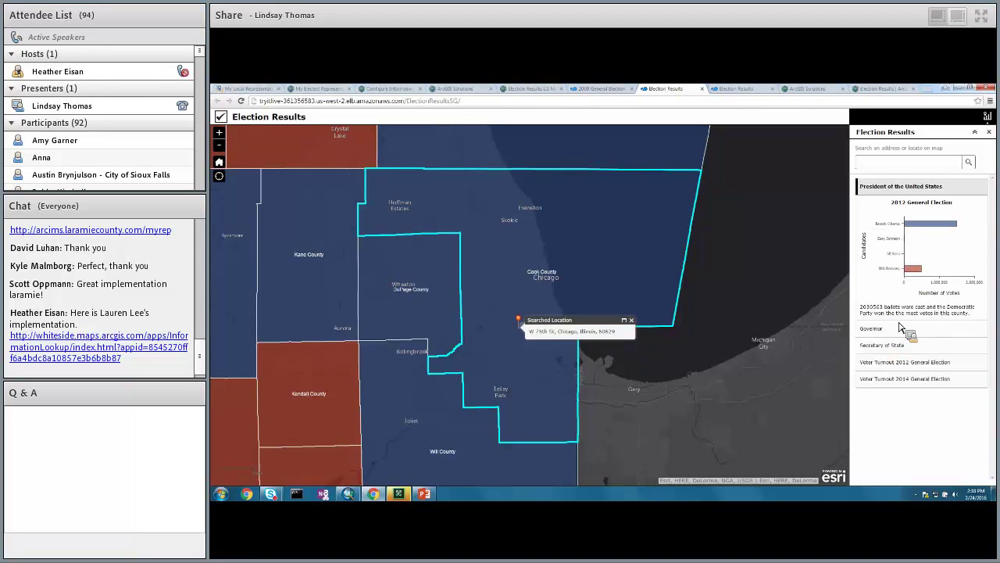
{"action": "left_click", "coordinate": [873, 330]}
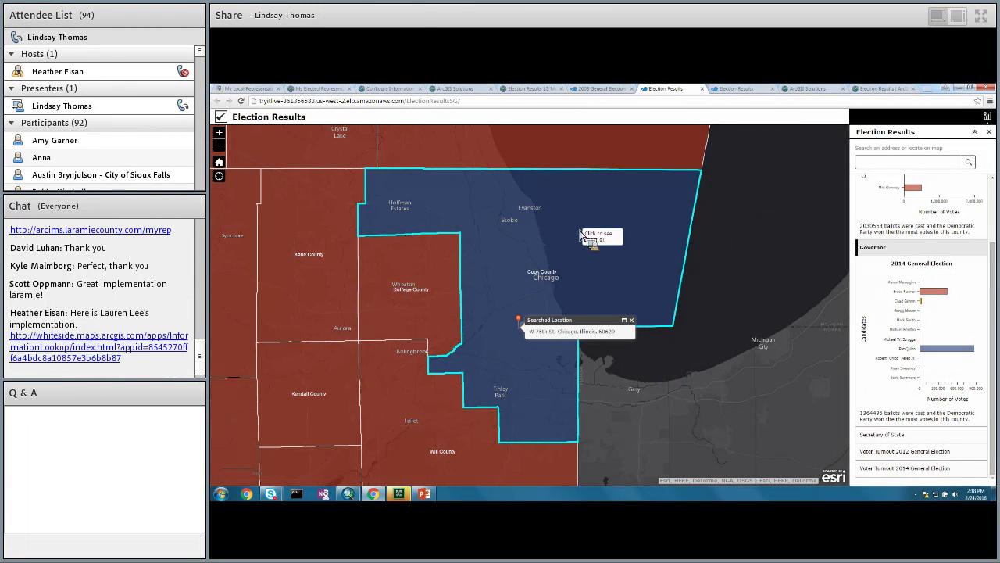
{"action": "left_click", "coordinate": [220, 163]}
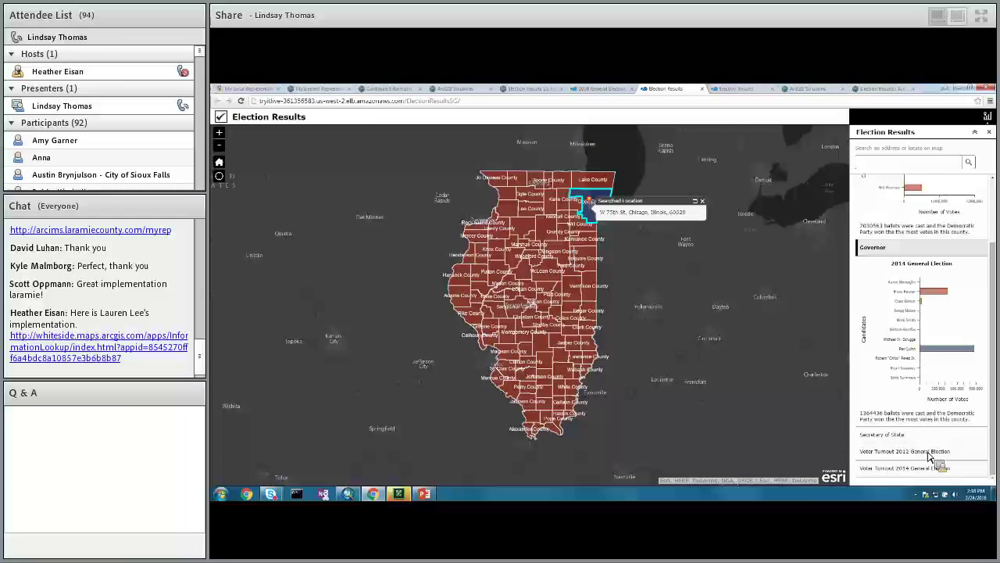
- Review the county's President and Governor charts, then bring PowerPoint back to the front
{"action": "scroll", "coordinate": [899, 422], "scroll_direction": "up", "scroll_amount": 2}
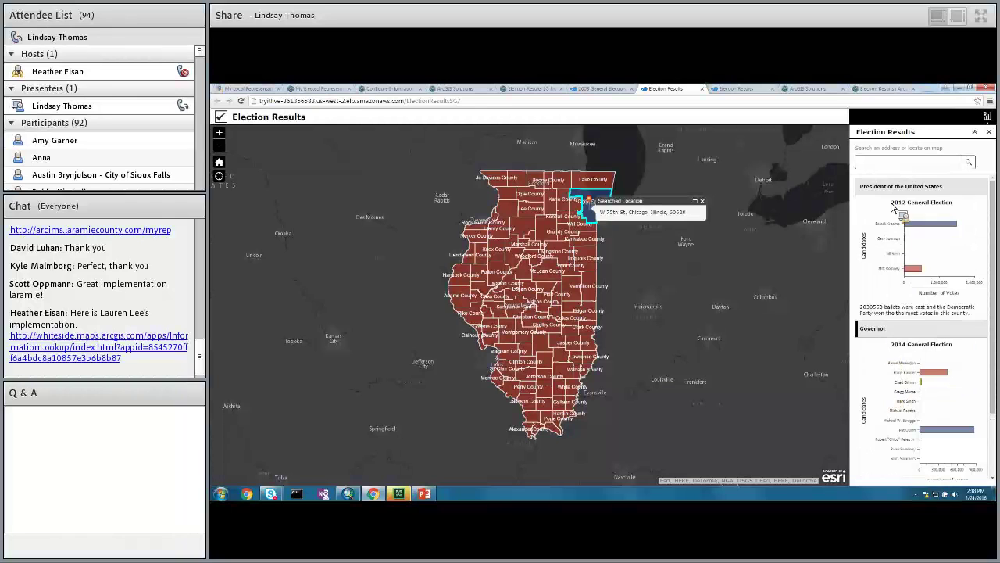
{"action": "mouse_move", "coordinate": [947, 378]}
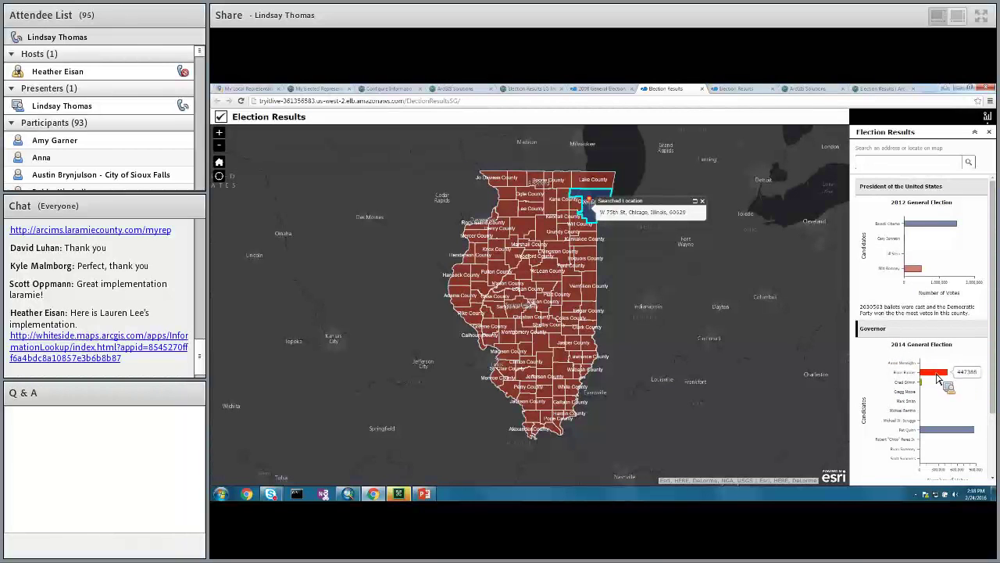
{"action": "left_click", "coordinate": [427, 497]}
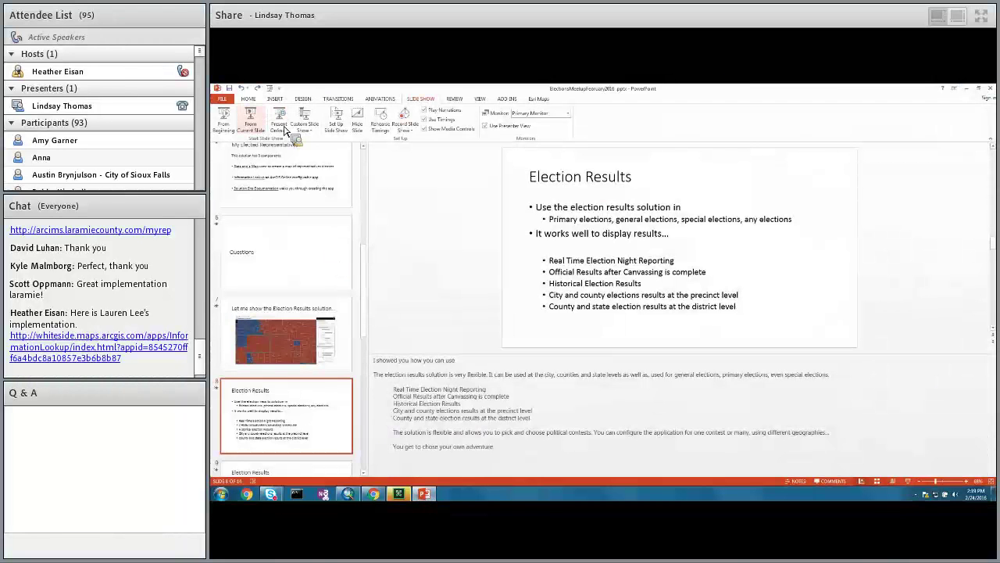
- Present from the current slide through Election night reporting, then exit the slide show
{"action": "left_click", "coordinate": [258, 129]}
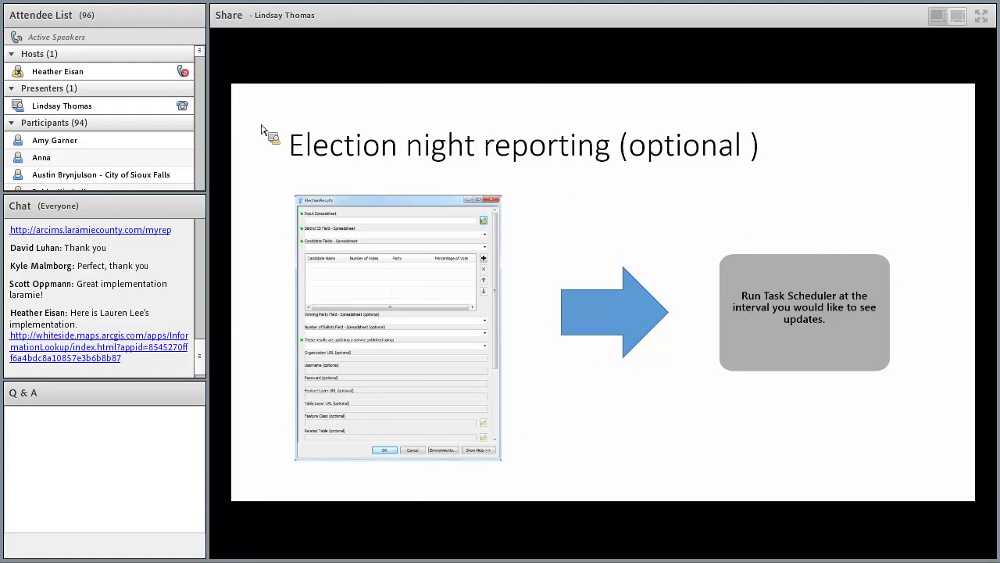
{"action": "key", "text": "Escape"}
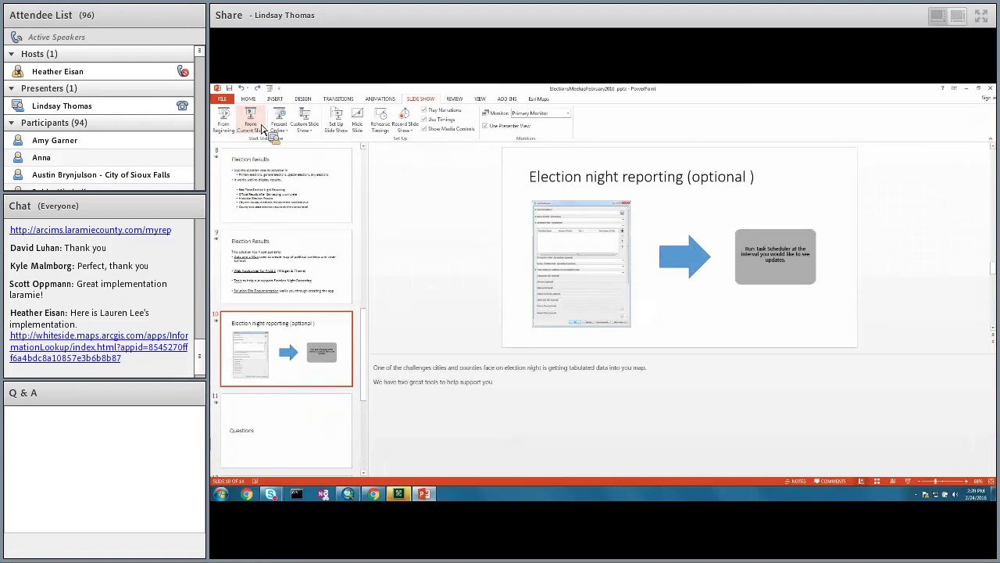
{"action": "key", "text": "alt+Tab"}
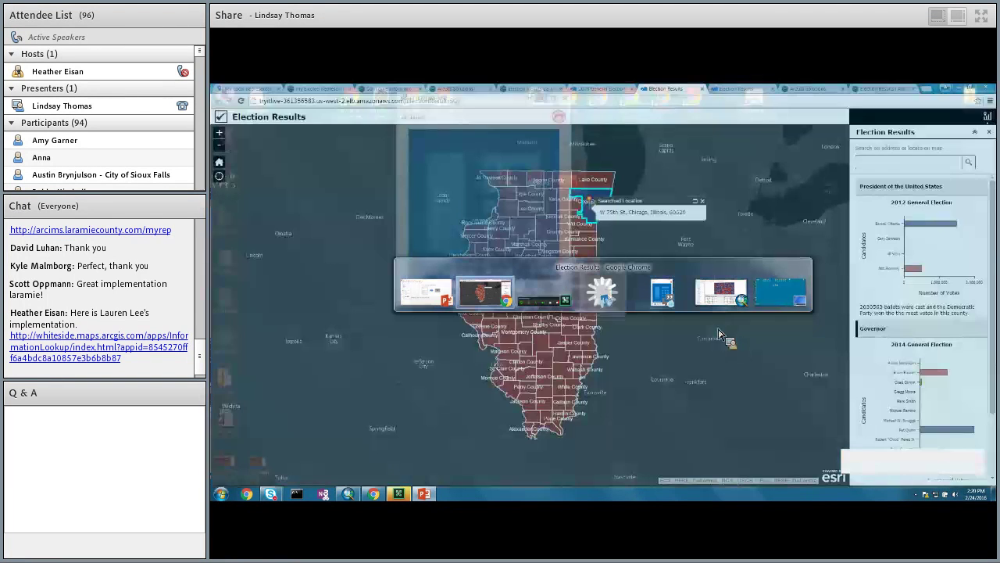
- Bring Chrome forward and flip between the 2008 precinct map and Illinois Election Results tabs
{"action": "key", "text": "Tab"}
{"action": "key", "text": "Tab"}
{"action": "key", "text": "Tab"}
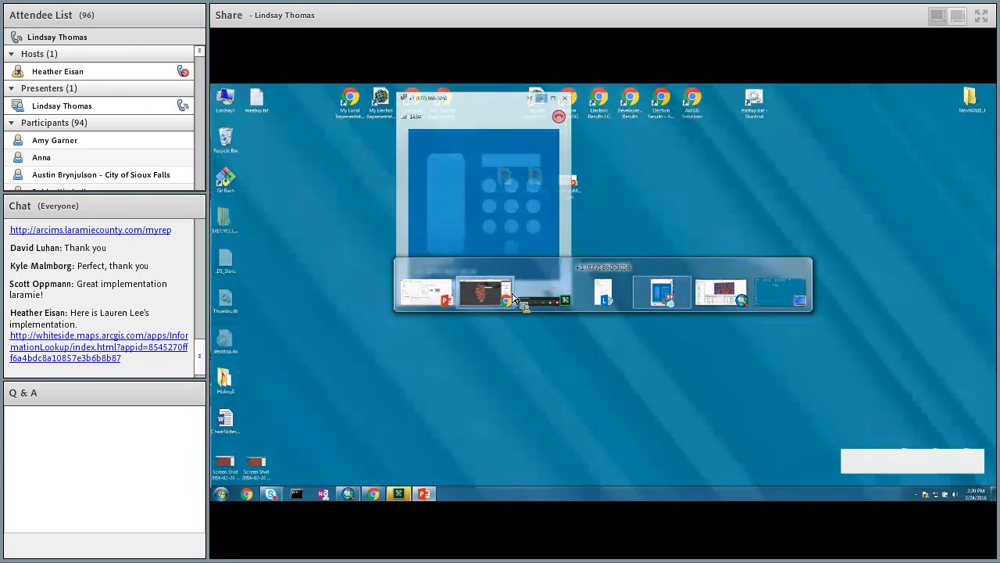
{"action": "left_click", "coordinate": [497, 298]}
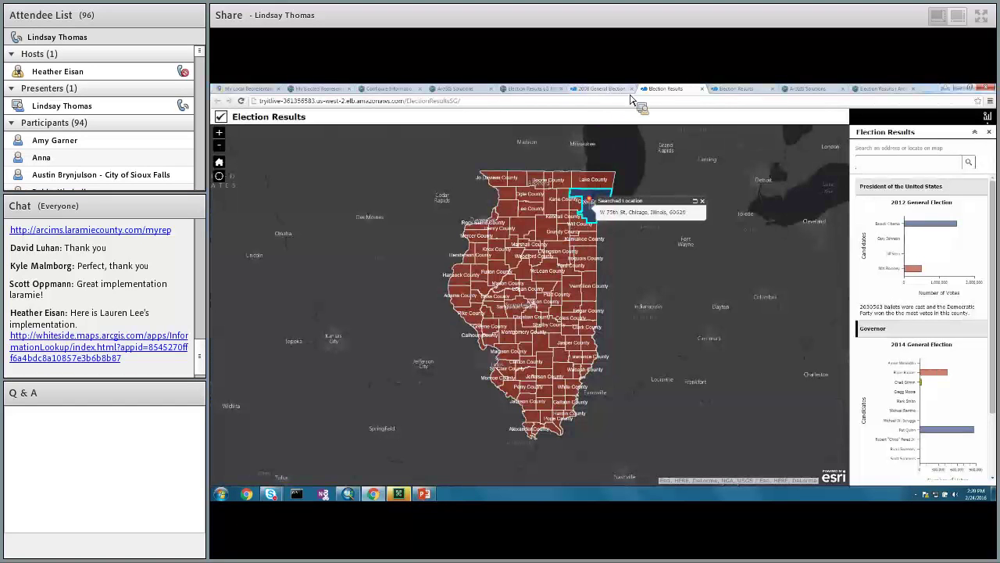
{"action": "left_click", "coordinate": [619, 91]}
{"action": "left_click", "coordinate": [665, 89]}
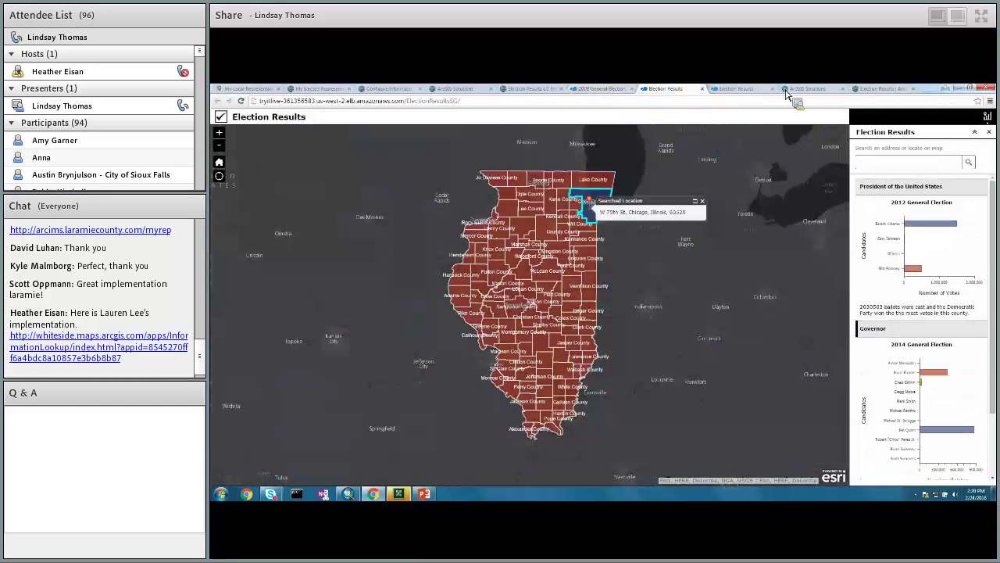
- Minimize Chrome, PowerPoint and ArcMap, then launch the Web AppBuilder startup.bat shortcut
{"action": "left_click", "coordinate": [967, 94]}
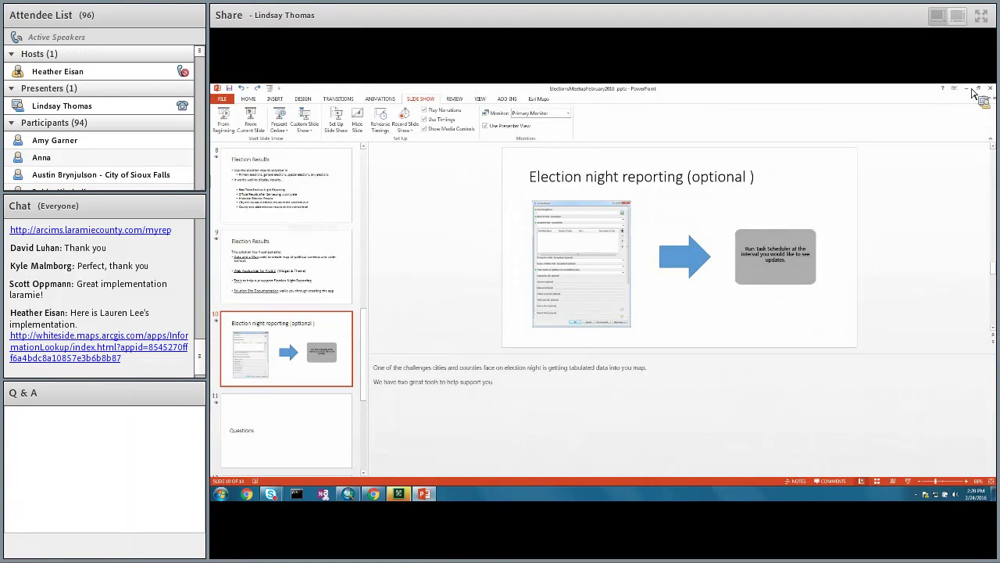
{"action": "left_click", "coordinate": [966, 93]}
{"action": "left_click", "coordinate": [963, 94]}
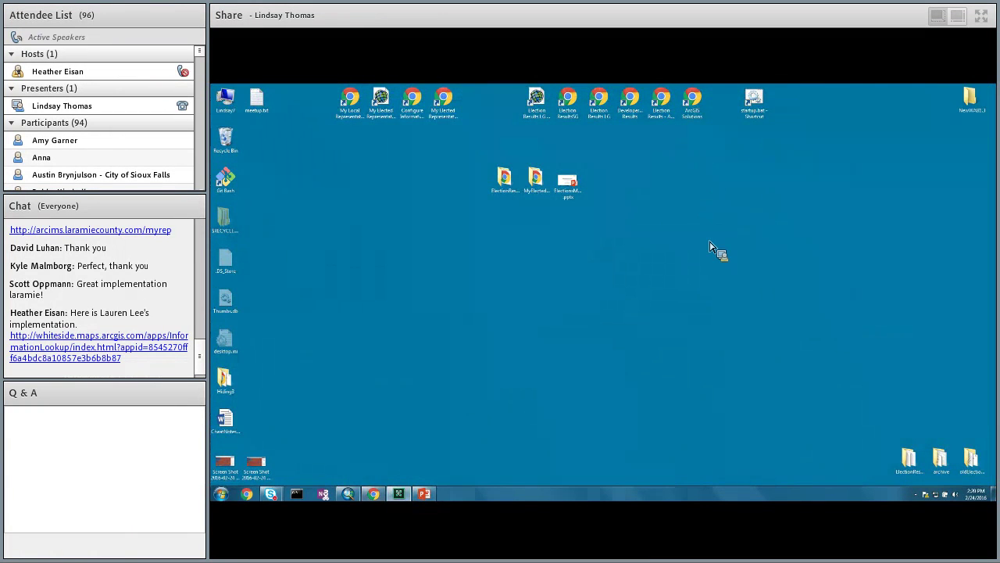
{"action": "double_click", "coordinate": [754, 100]}
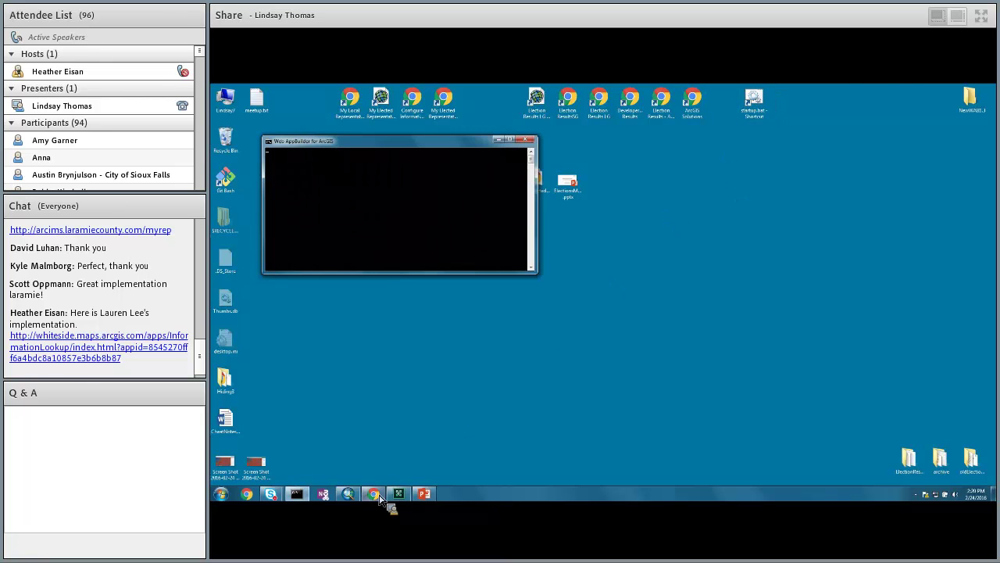
- Switch to the ArcMap window showing the election results precinct map and its attribute tables
{"action": "left_click", "coordinate": [349, 494]}
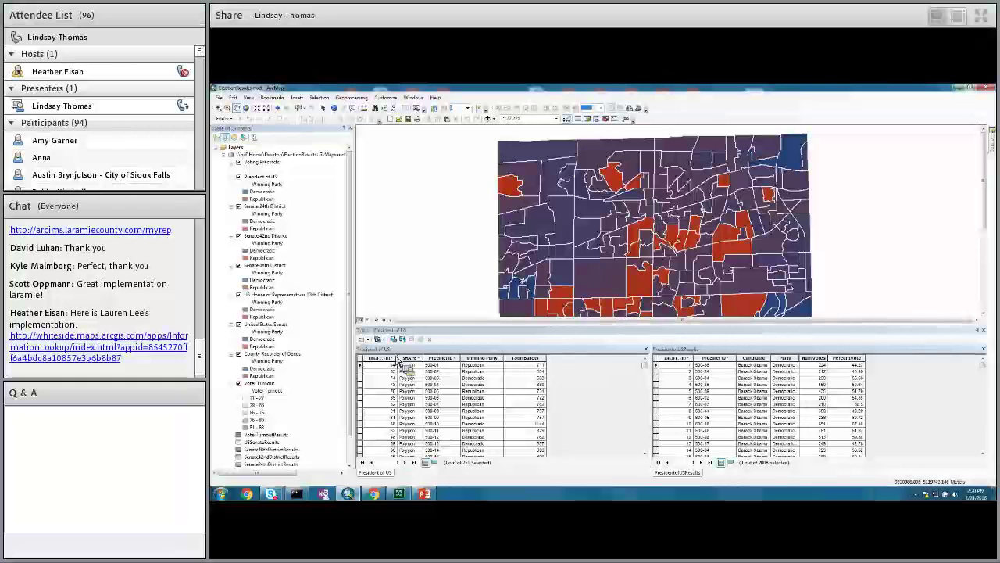
{"action": "left_click_drag", "start_coordinate": [281, 211], "coordinate": [423, 237]}
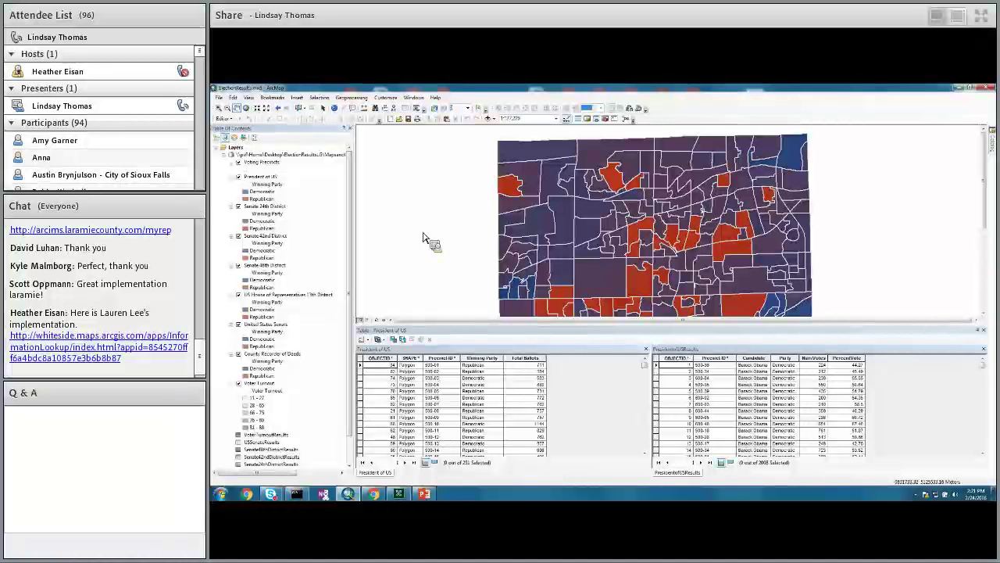
{"action": "left_click_drag", "start_coordinate": [423, 237], "coordinate": [769, 388]}
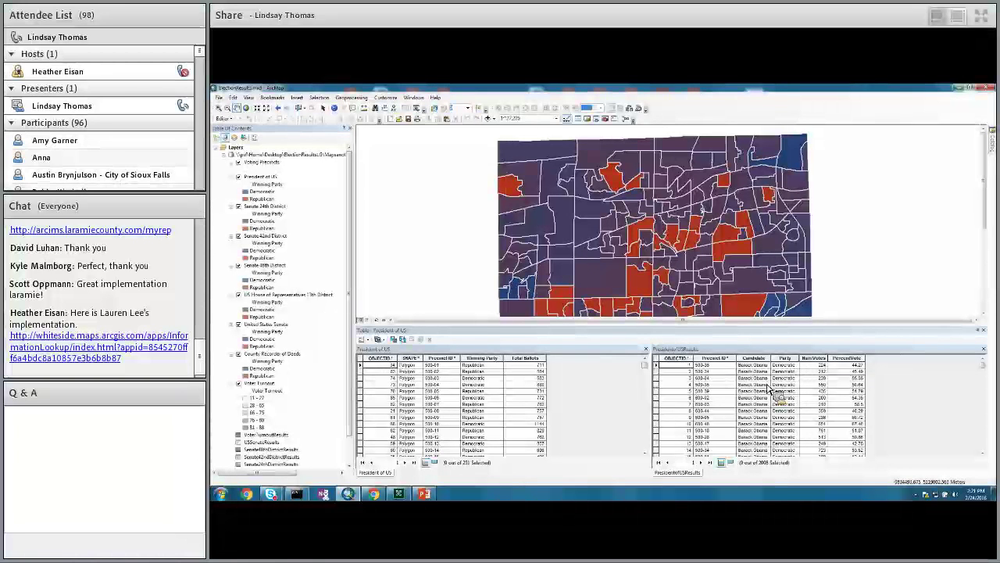
{"action": "left_click_drag", "start_coordinate": [770, 389], "coordinate": [214, 505]}
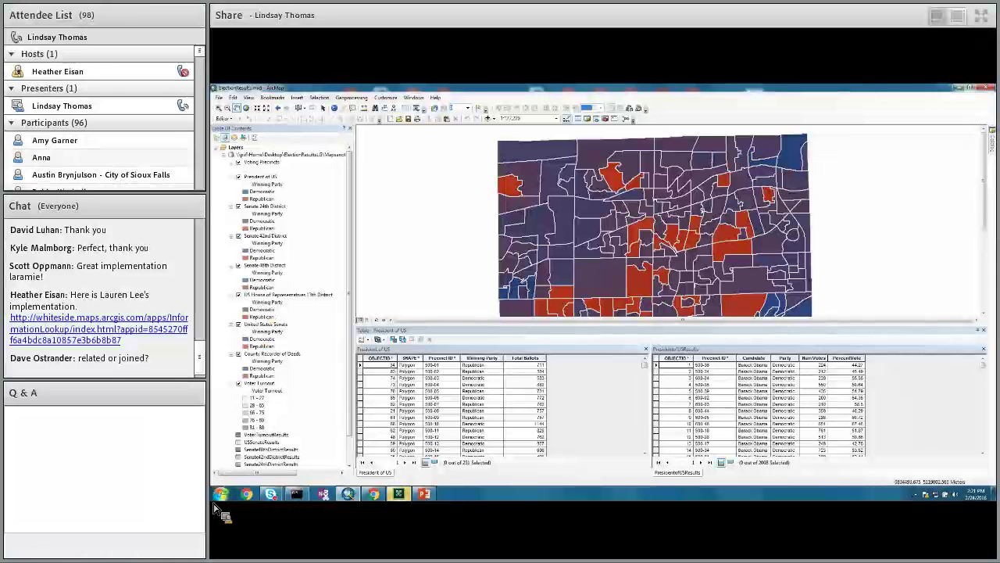